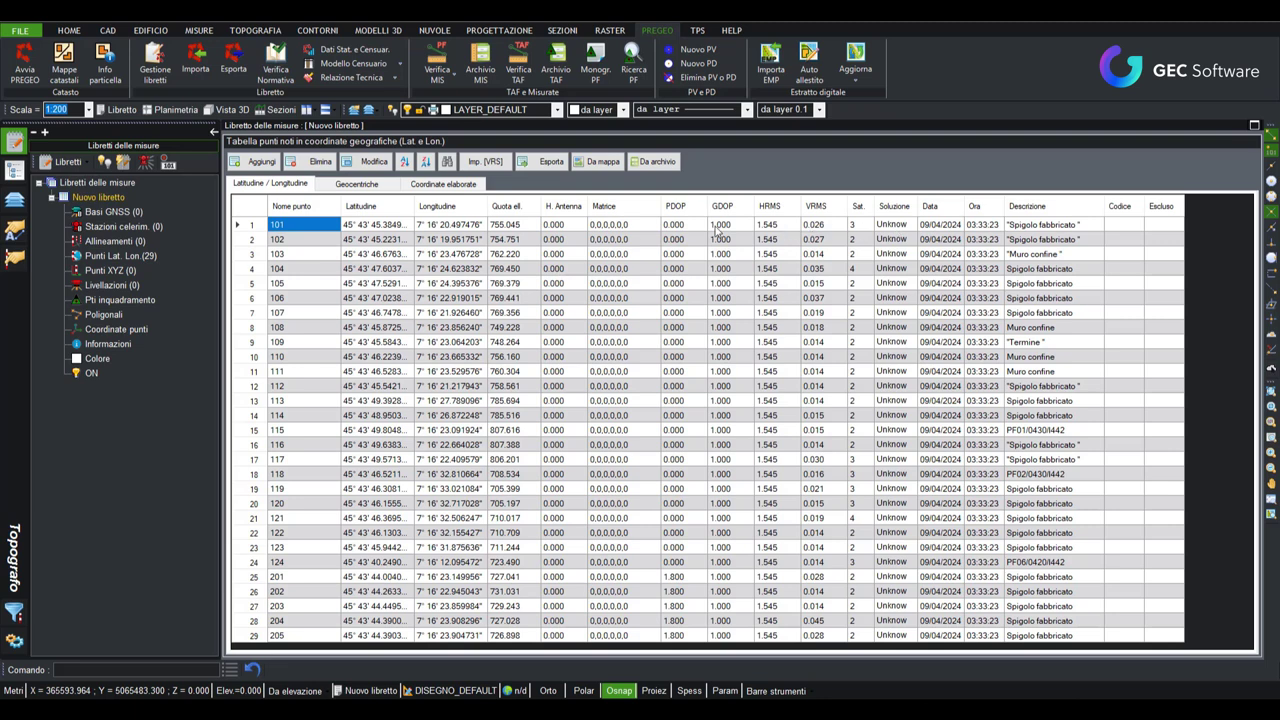
- Process Nuovo libretto in UTM-ETRF2000, computing all 29 points, and close the report
double_click(108, 202)
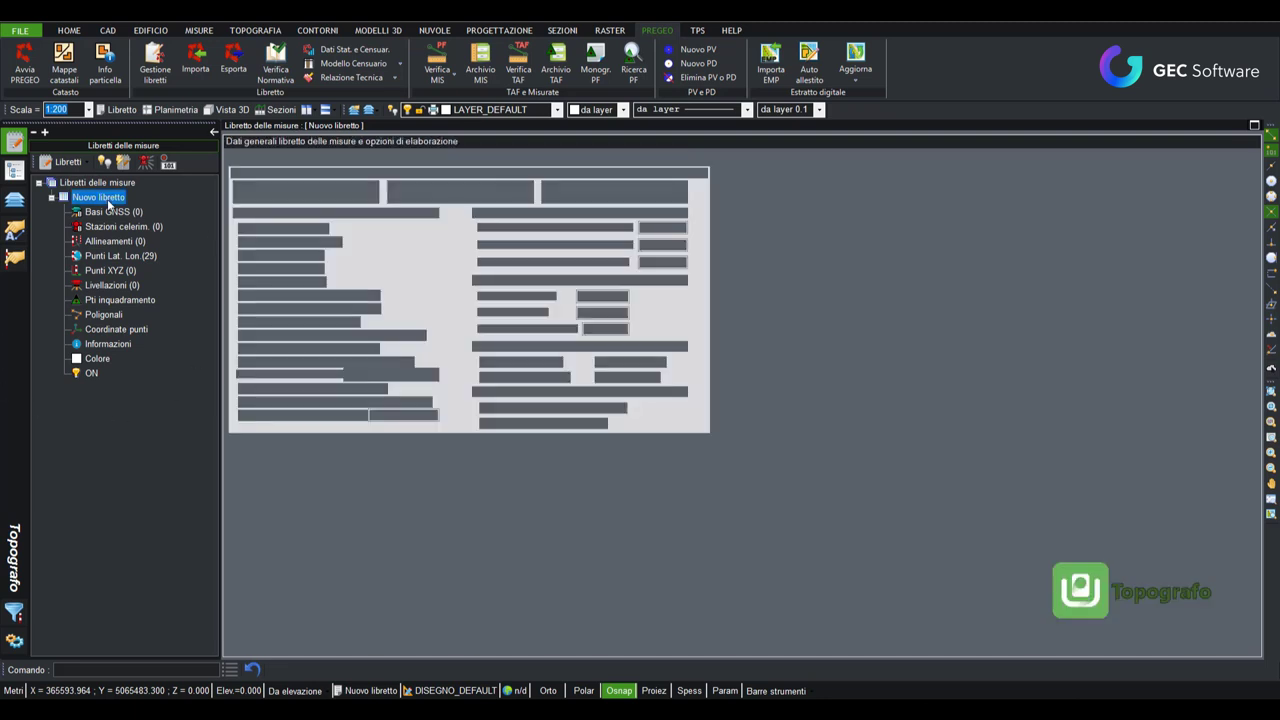
click(345, 159)
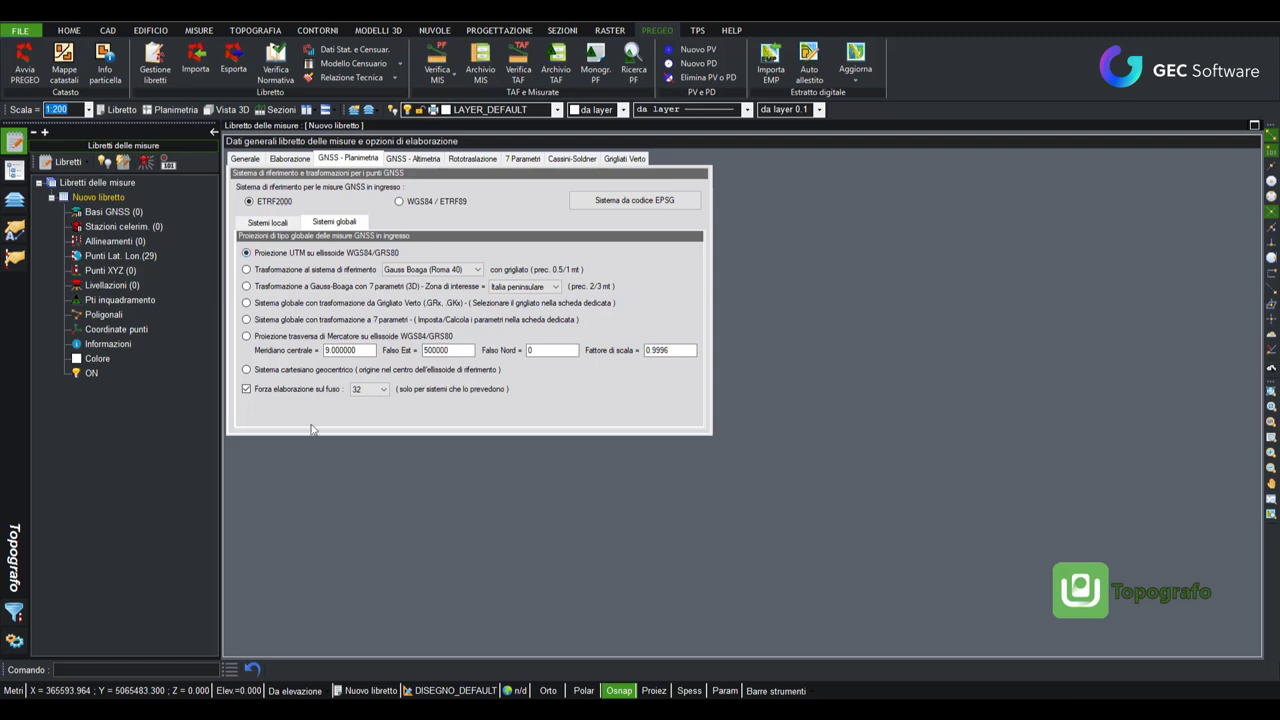
click(290, 159)
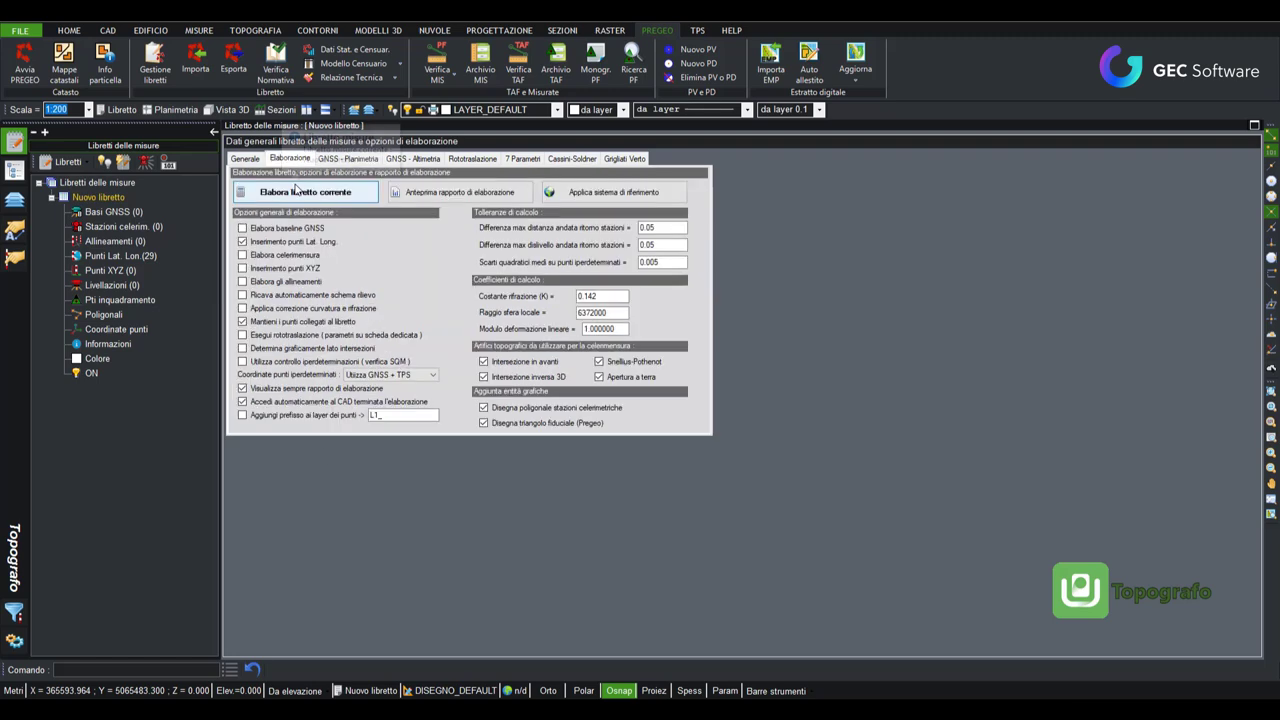
click(298, 196)
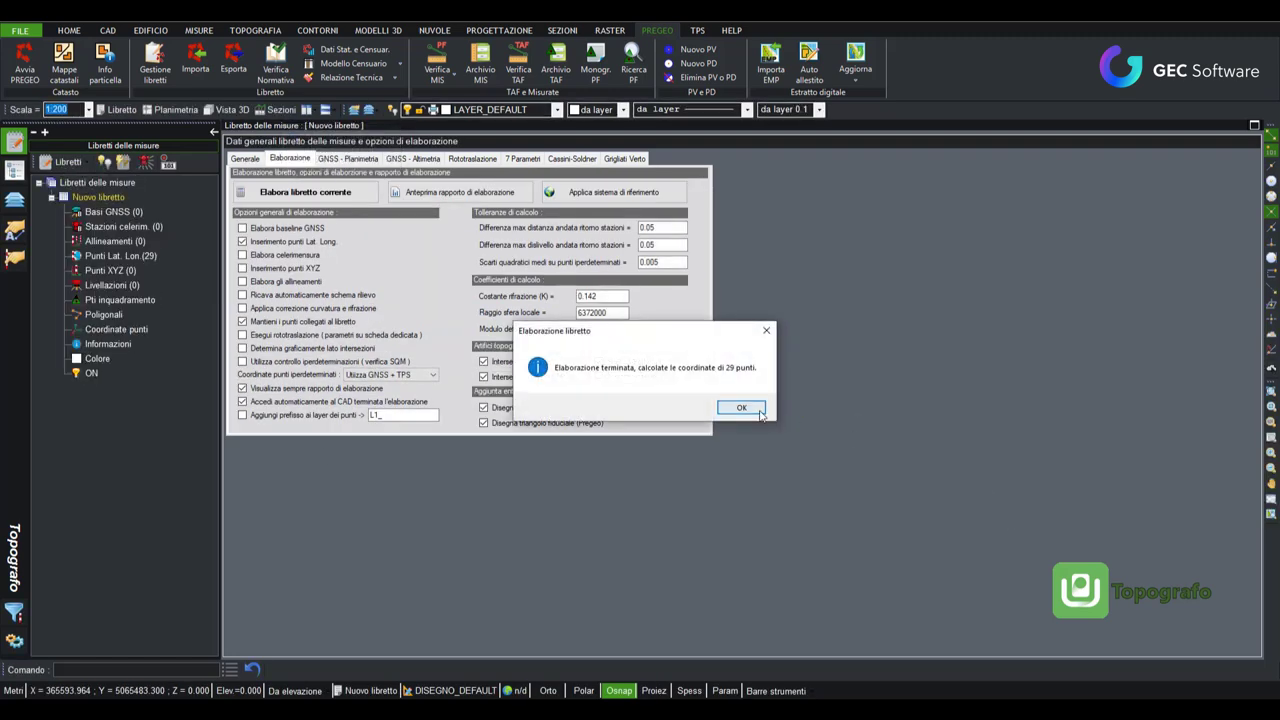
click(765, 416)
scroll(530, 480, down, 3)
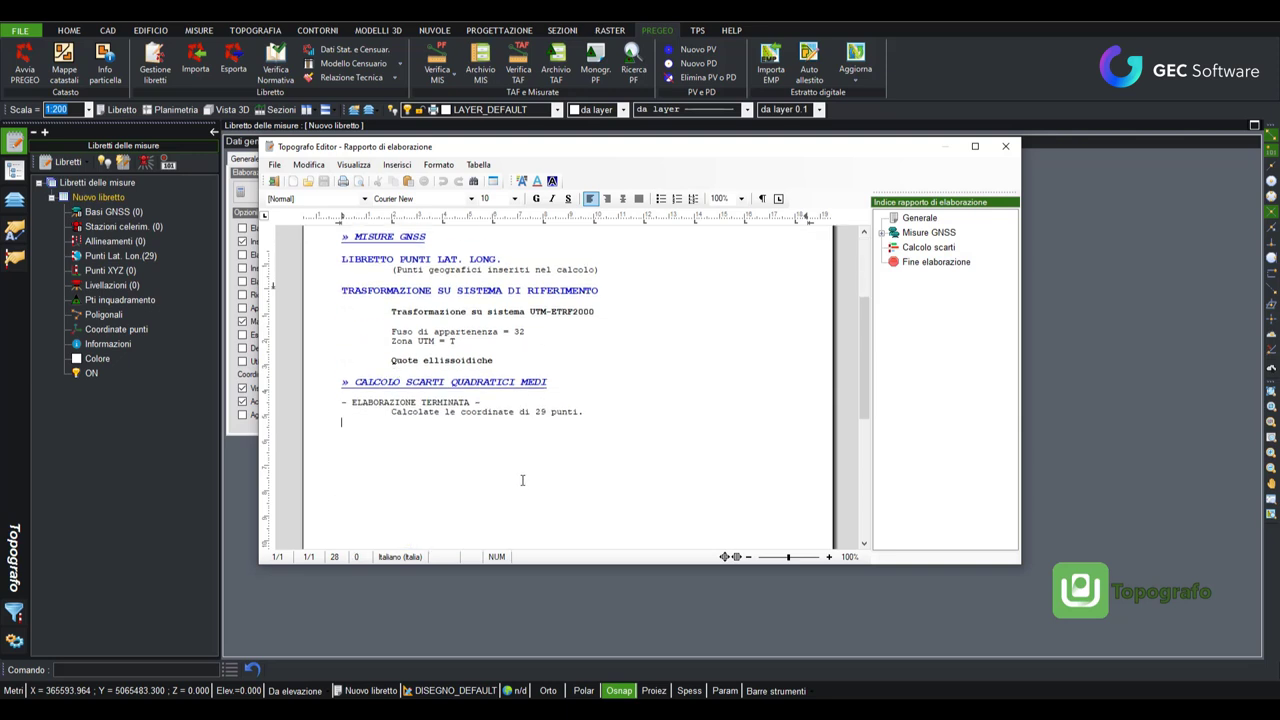
click(1005, 146)
- Zoom the plan onto survey point 112 with ZOOMPT, showing nearby points 101 and 102
scroll(700, 380, up, 3)
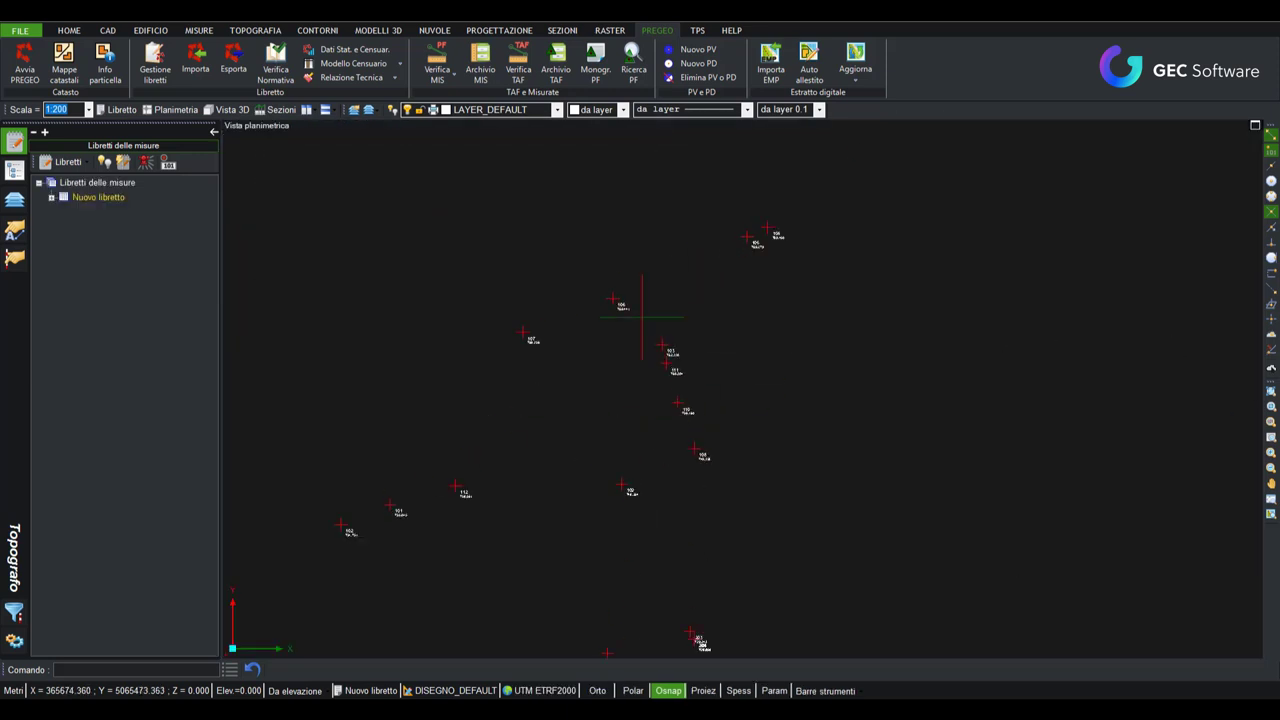
middle_drag(631, 524, 666, 386)
scroll(666, 386, down, 2)
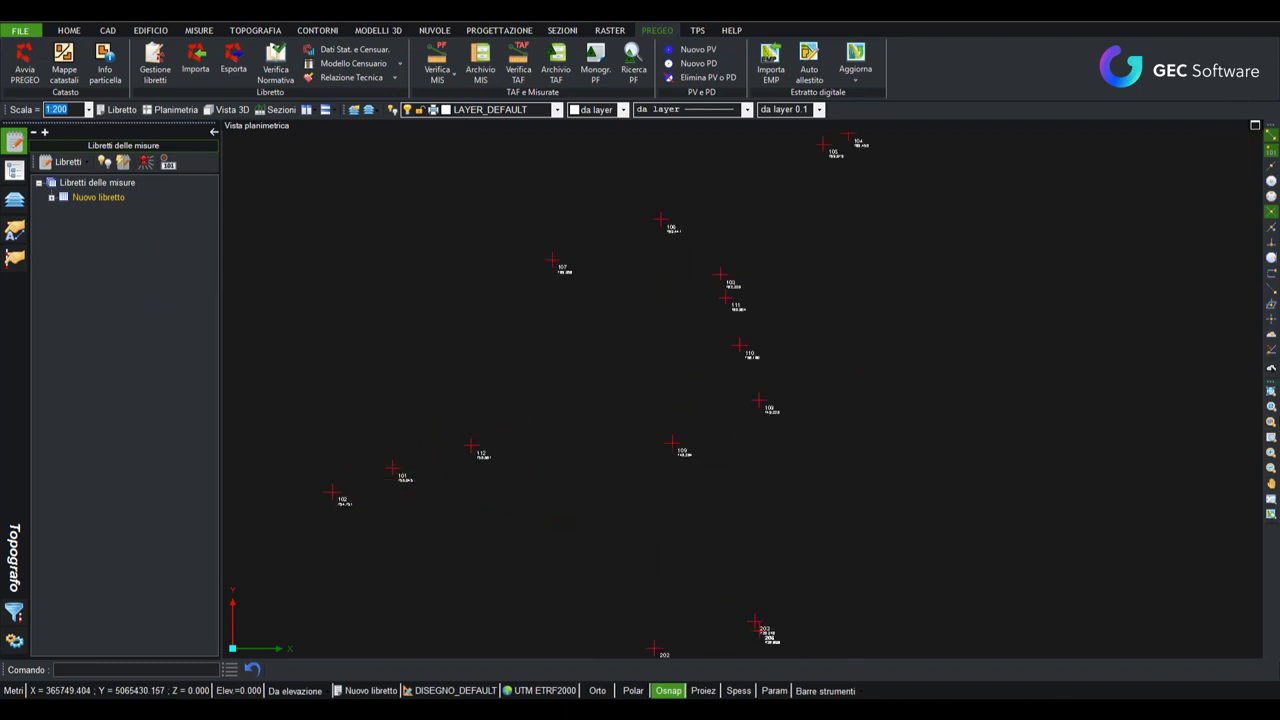
click(1271, 422)
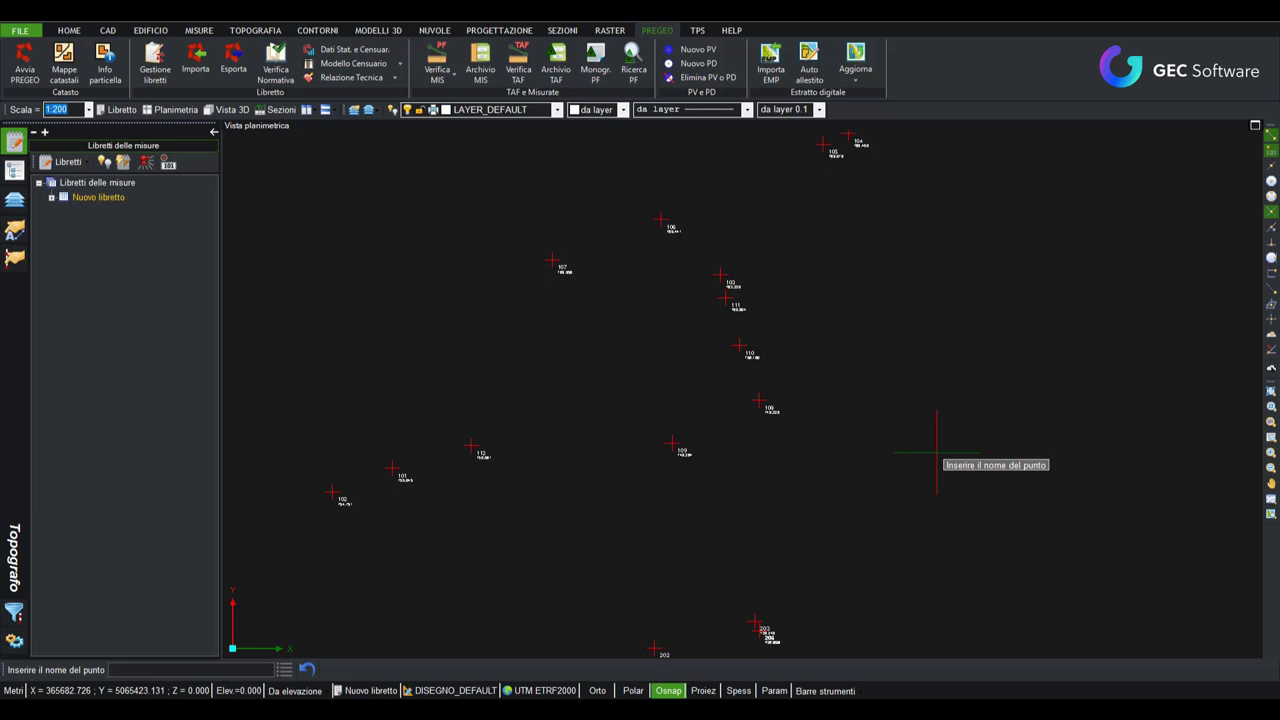
text(112)
key(Return)
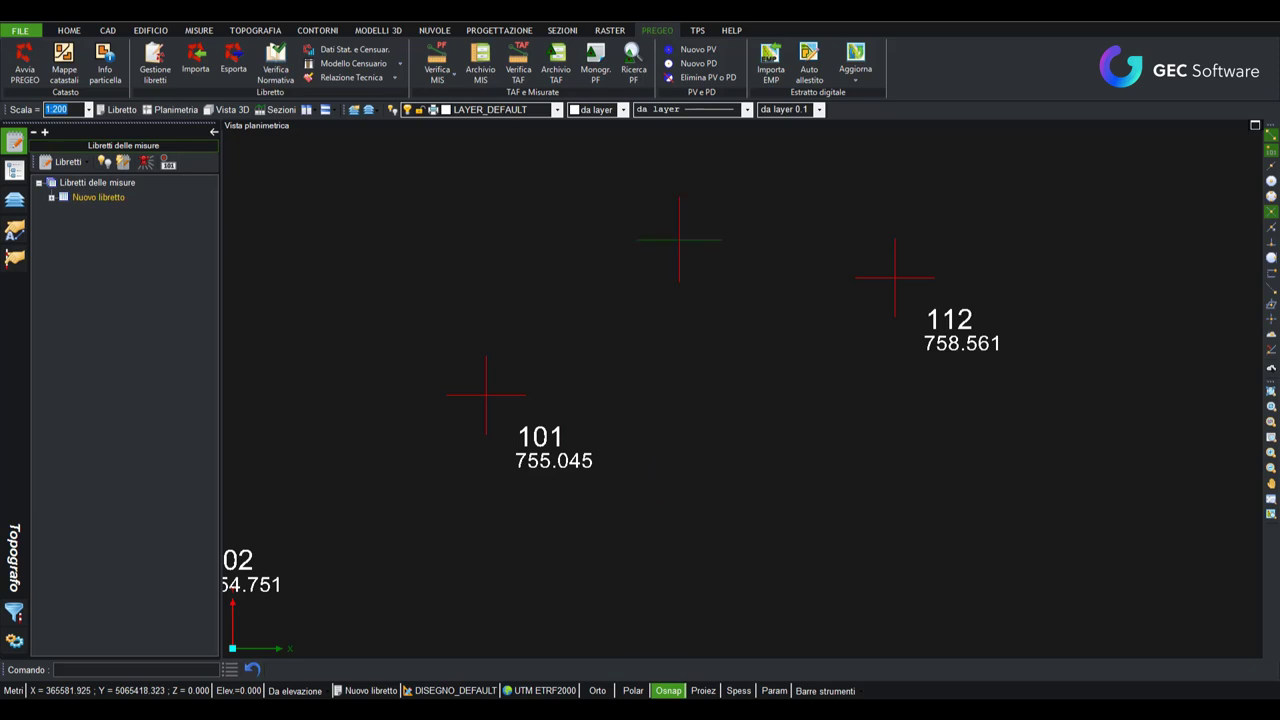
- Set point 101 as the booklet benchmark at elevation 0.000 using Modifica quota
click(245, 30)
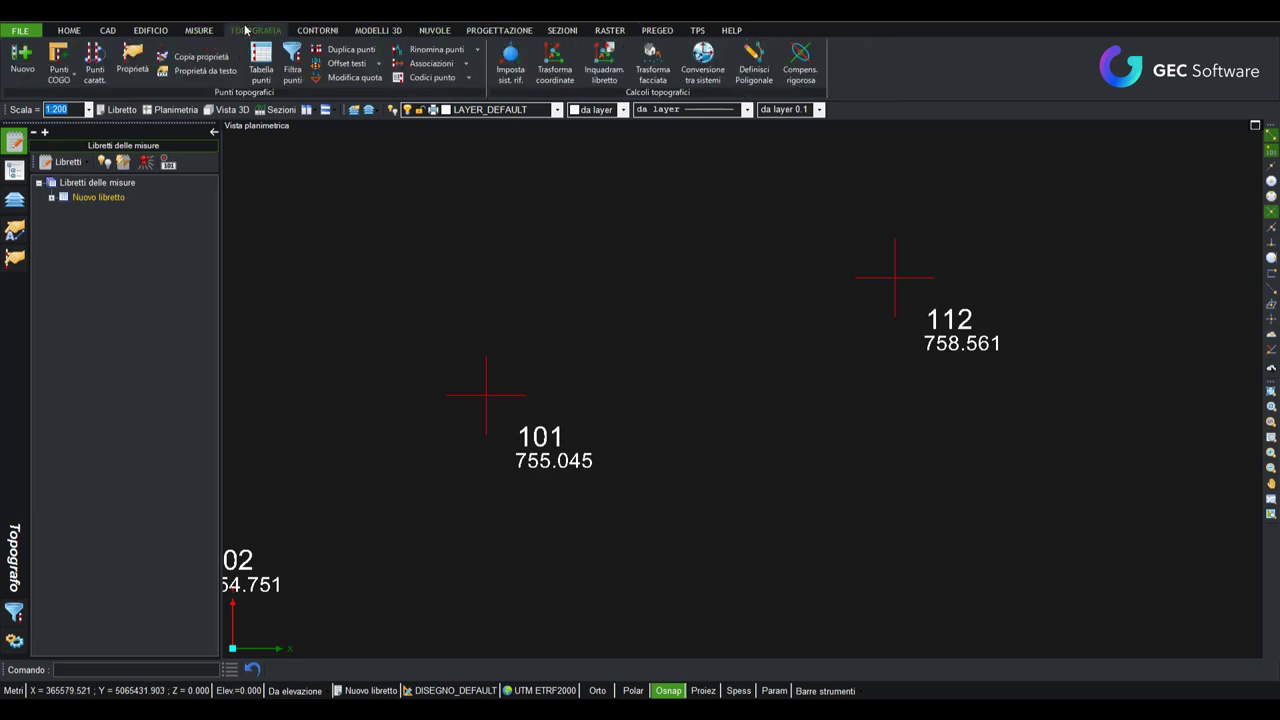
click(376, 79)
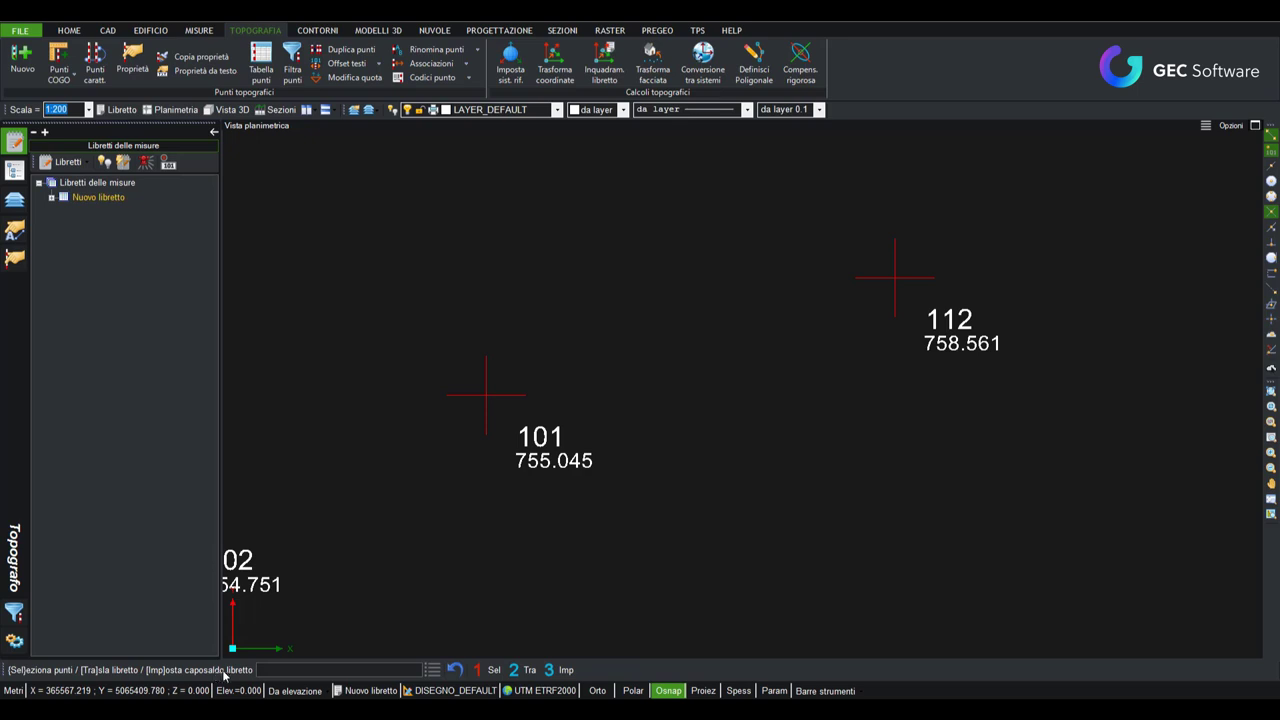
click(564, 676)
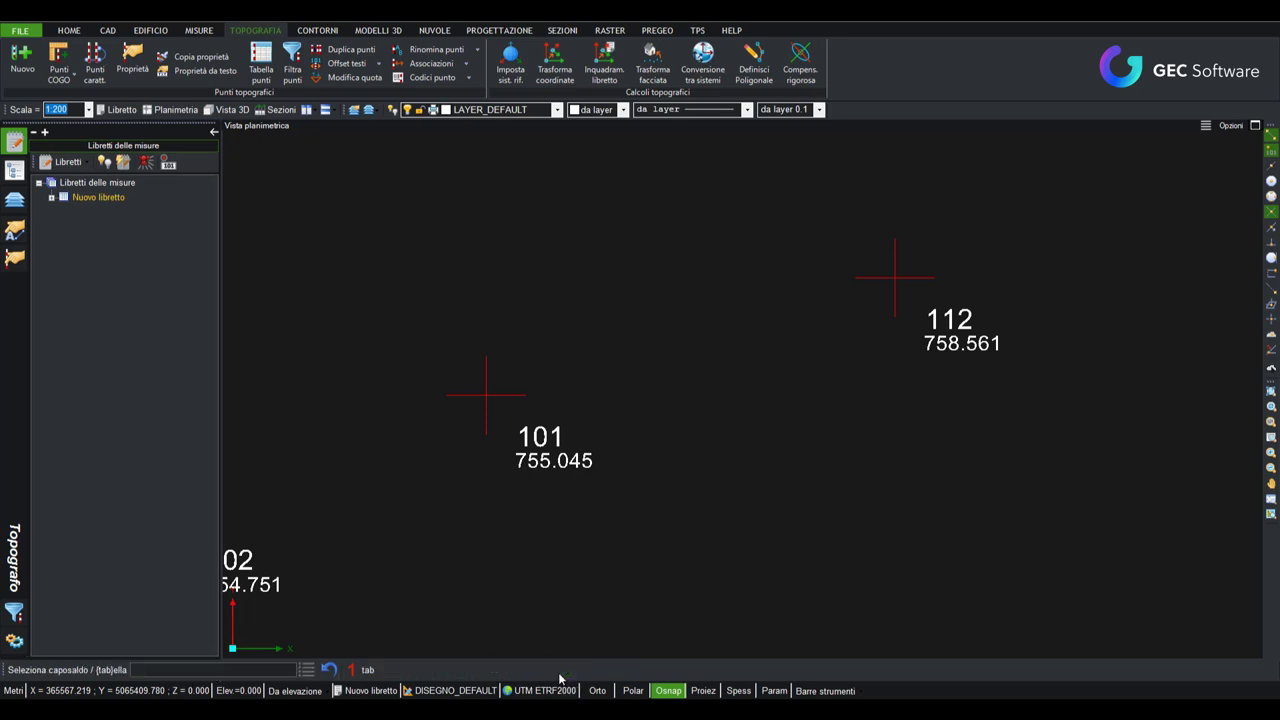
click(546, 436)
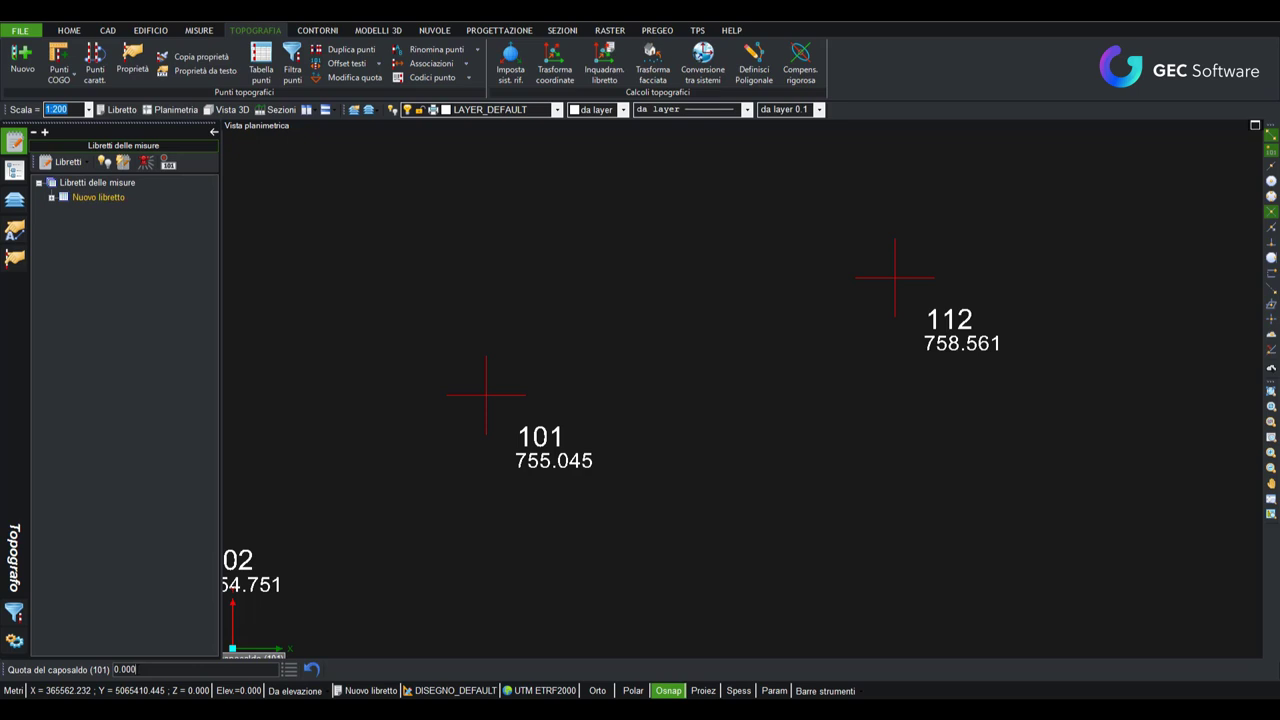
key(Return)
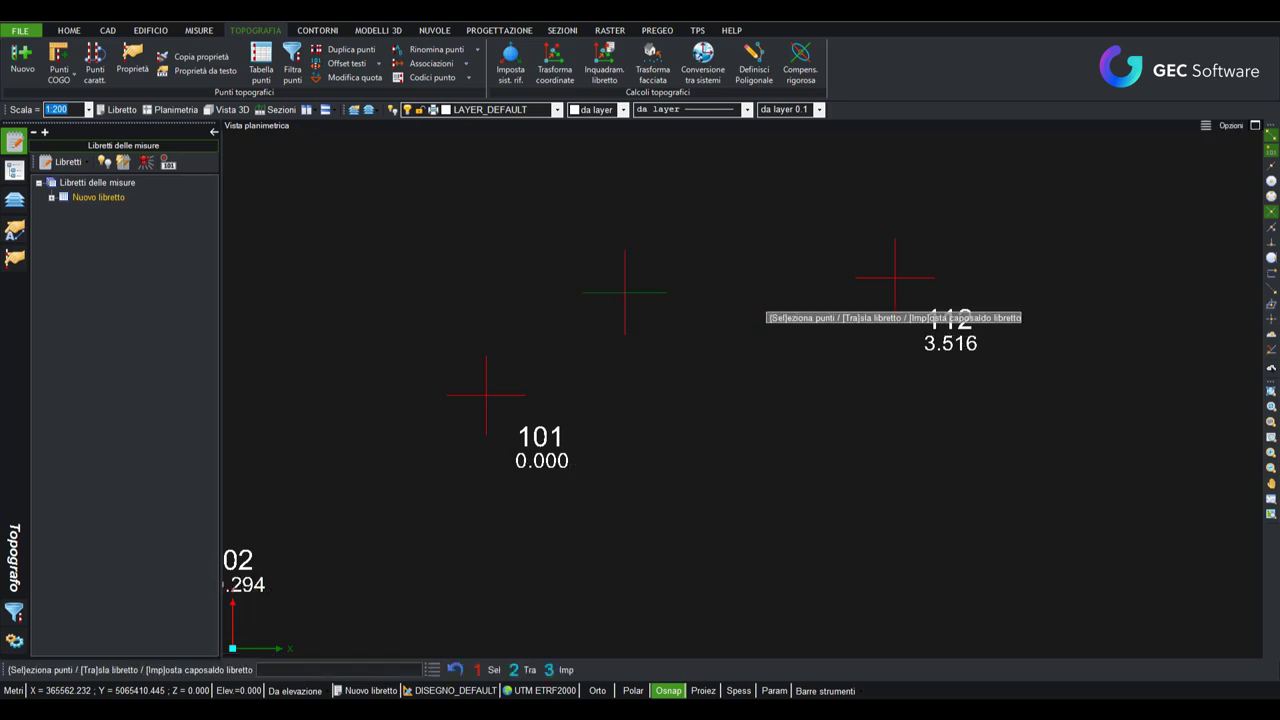
- Review the relative heights across the plan, e.g. 112 at 3.516, and end the command
scroll(955, 340, down, 2)
scroll(955, 340, down, 1)
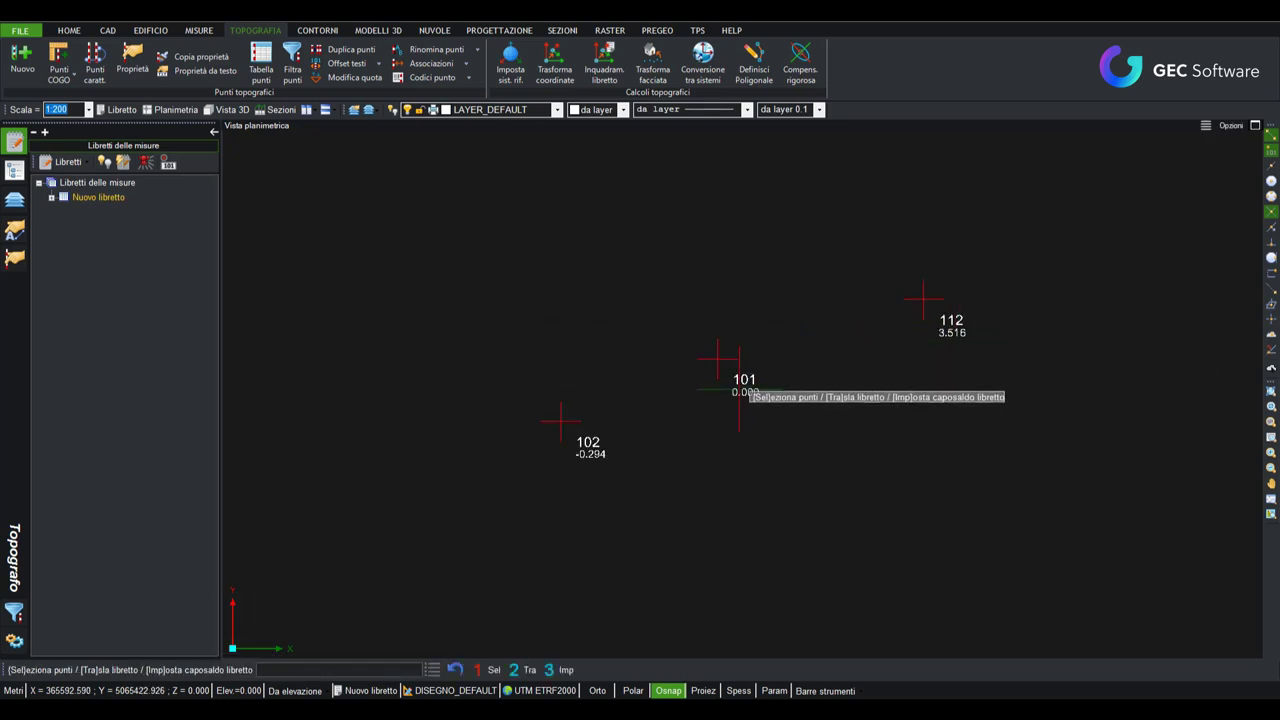
scroll(738, 385, up, 3)
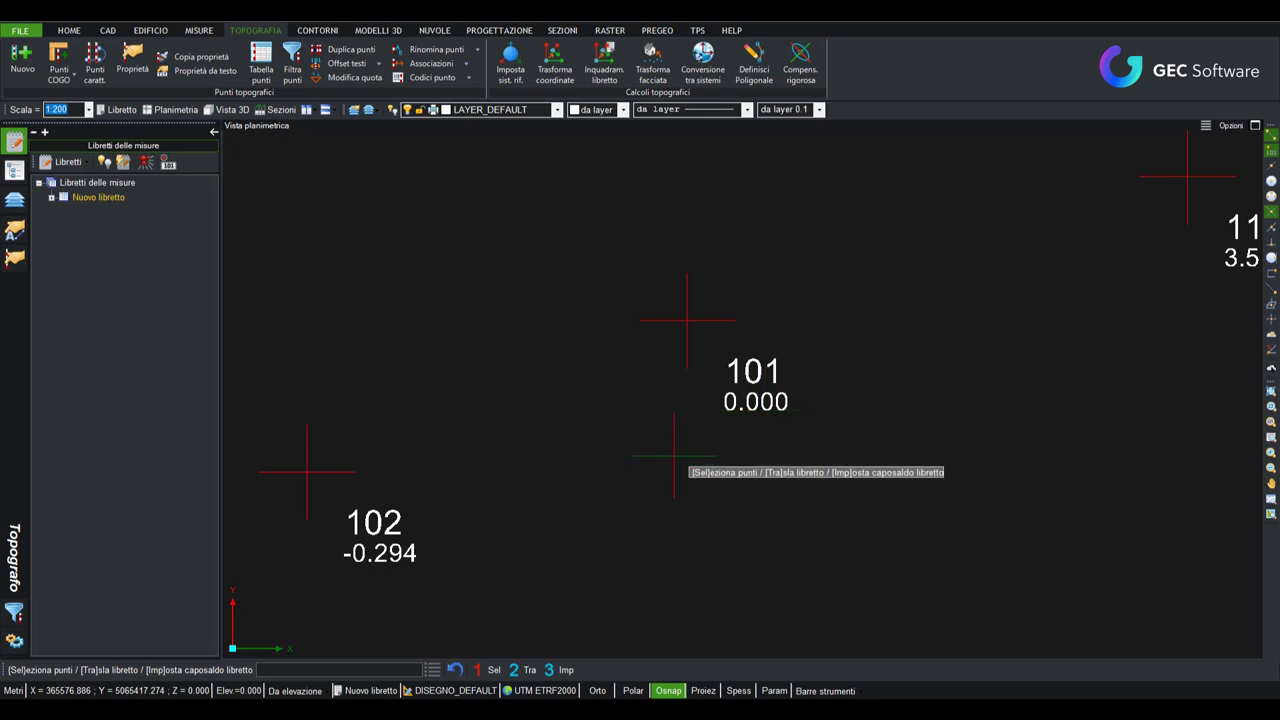
scroll(705, 440, down, 1)
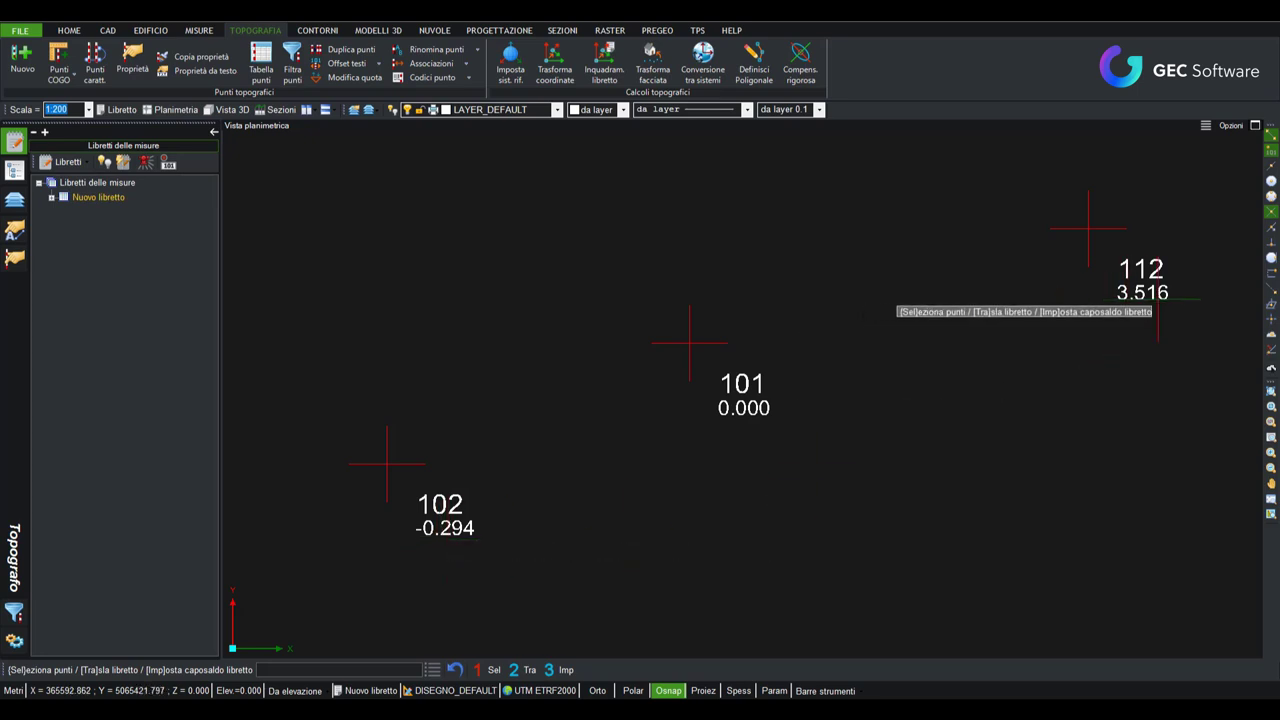
scroll(1100, 285, down, 1)
scroll(1060, 270, down, 2)
scroll(1000, 290, down, 2)
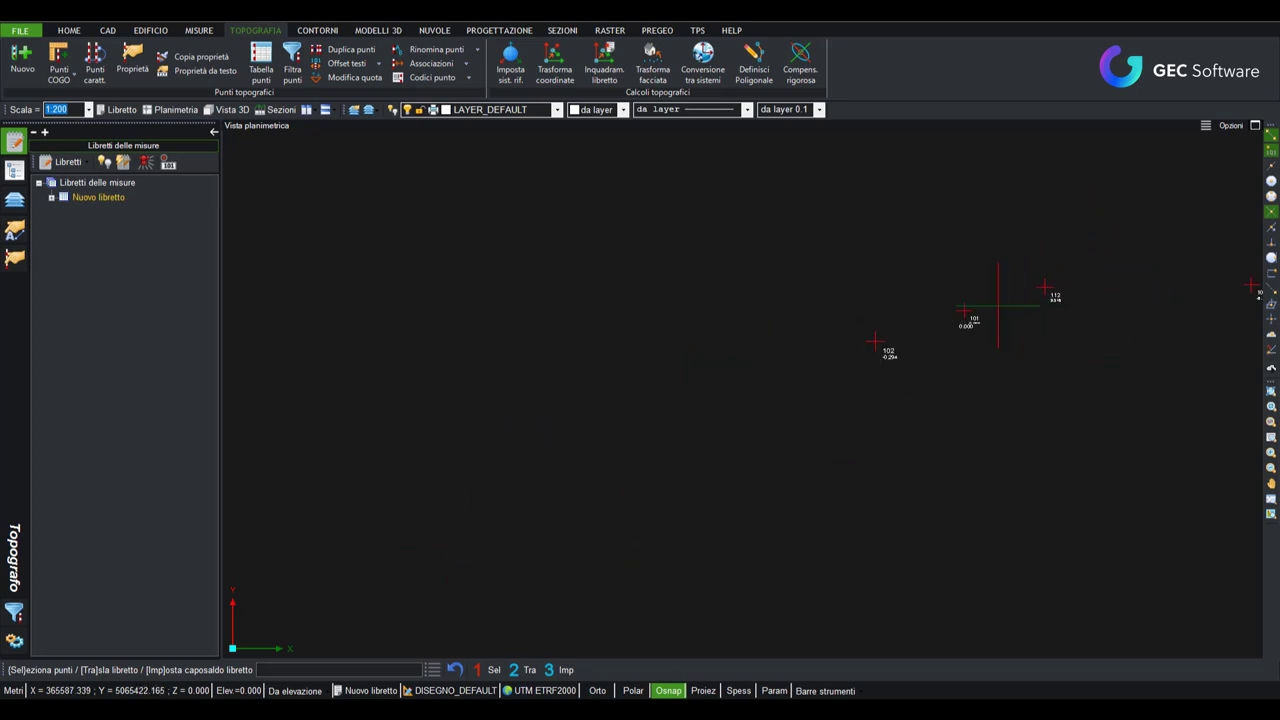
scroll(1007, 297, down, 2)
middle_drag(1007, 297, 630, 478)
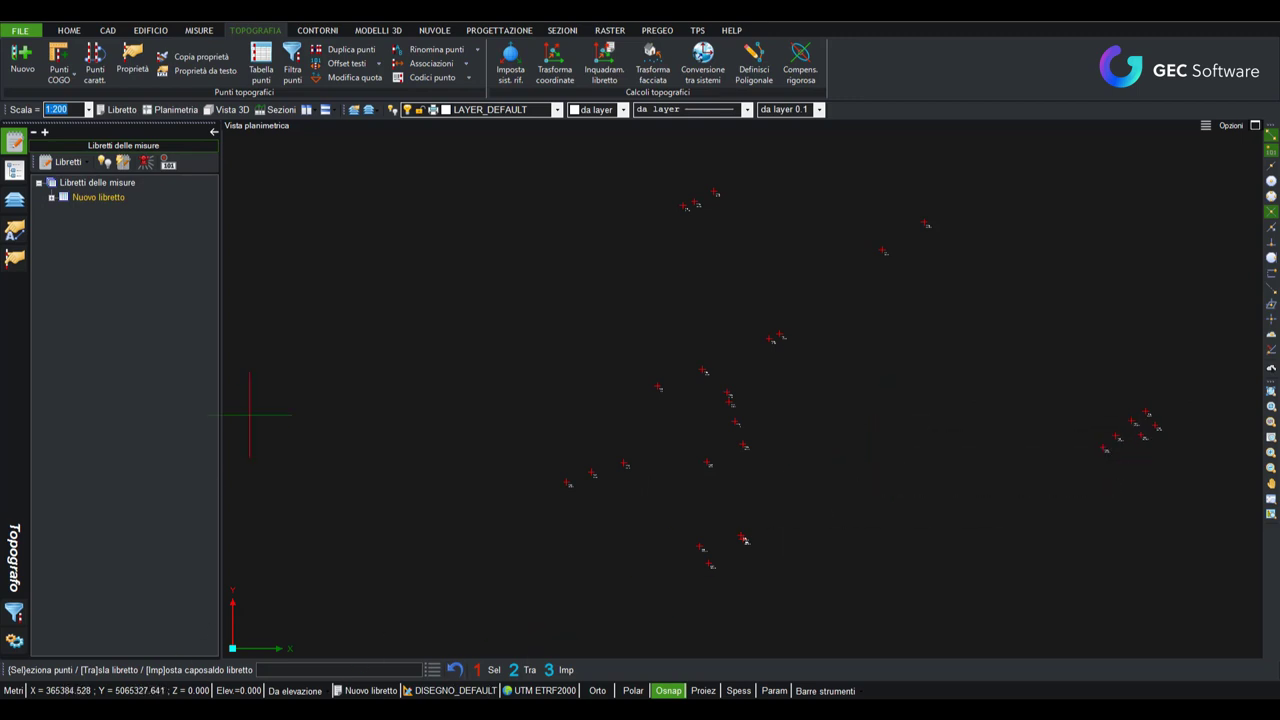
key(Escape)
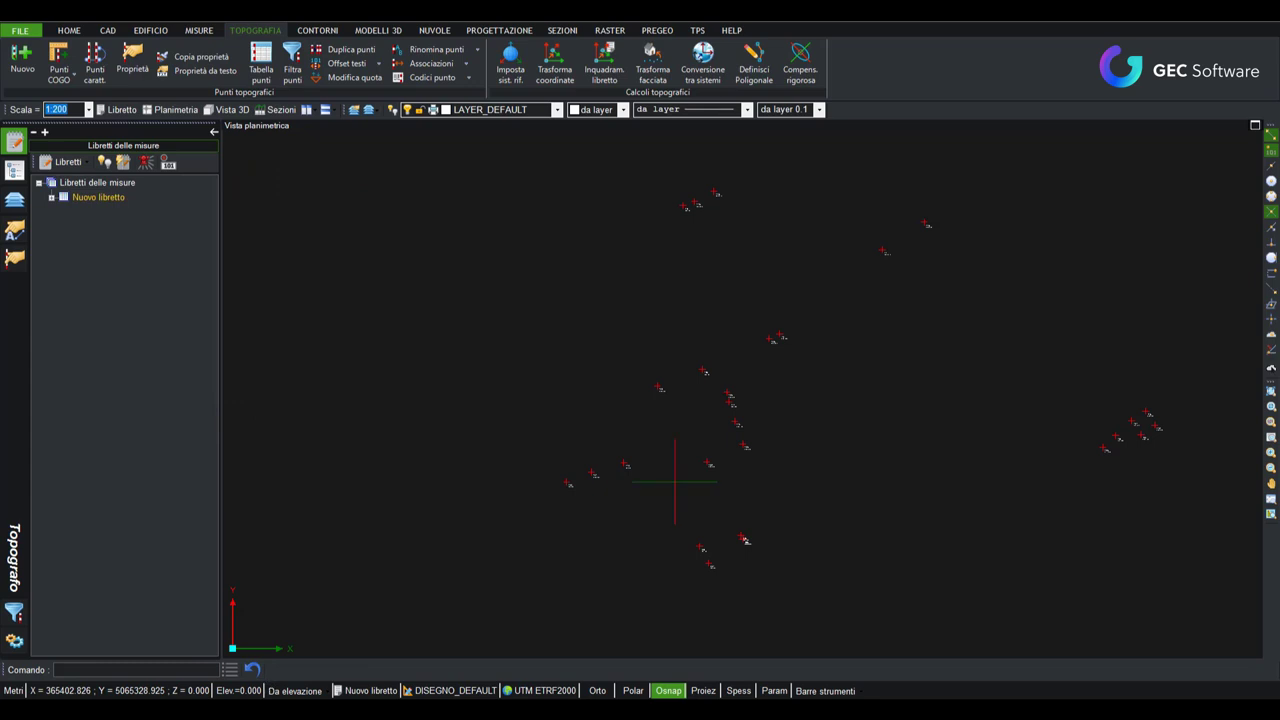
- Undo the plotted survey points and open Nuovo libretto's Pti inquadramento table
click(252, 669)
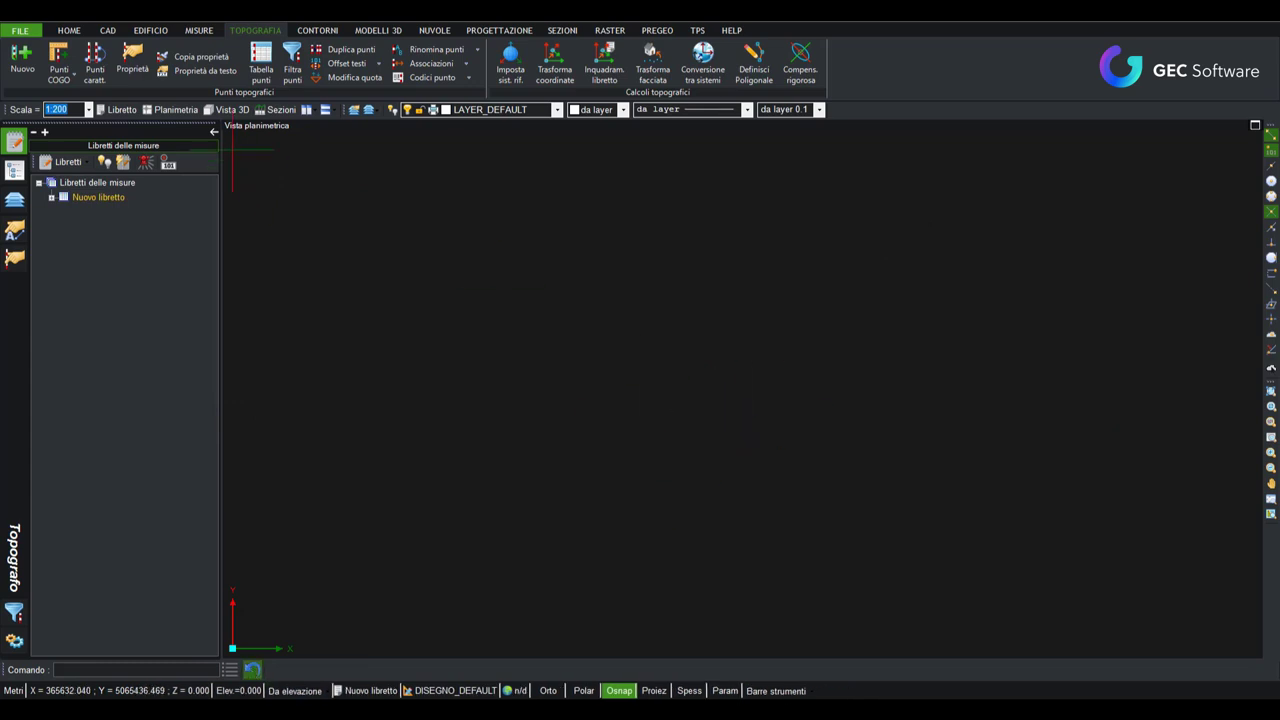
click(118, 109)
click(52, 198)
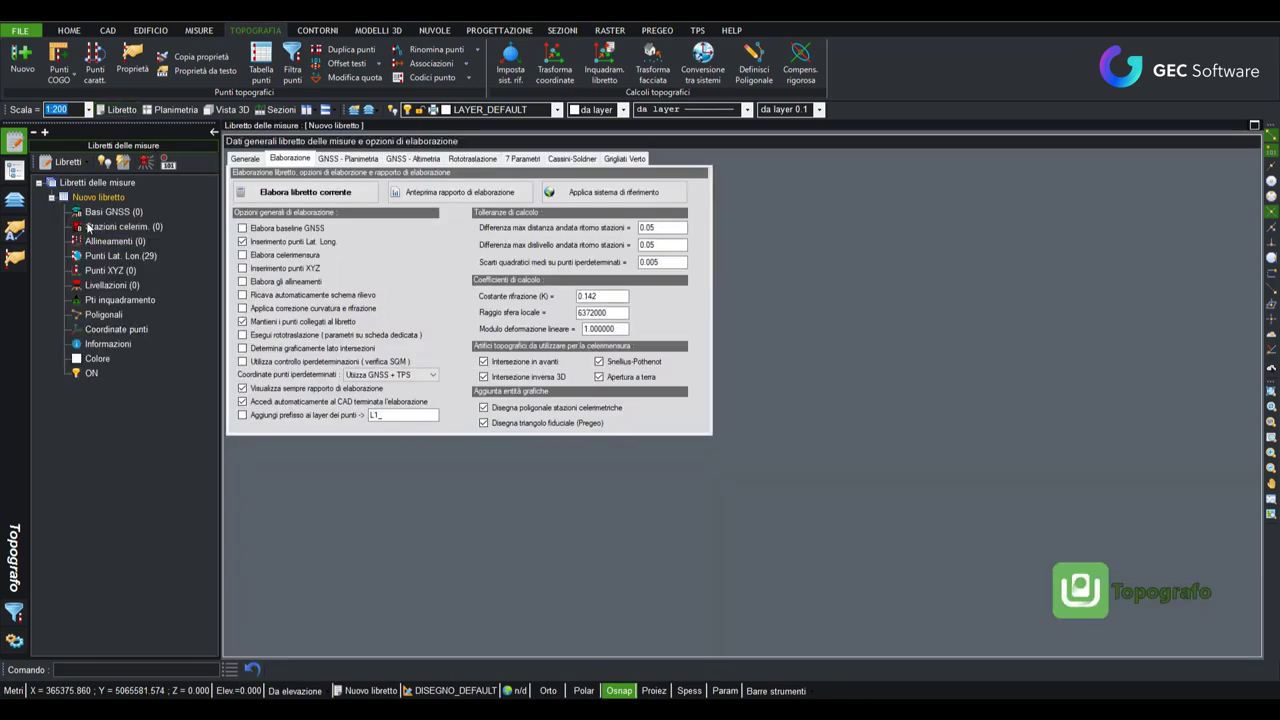
click(120, 300)
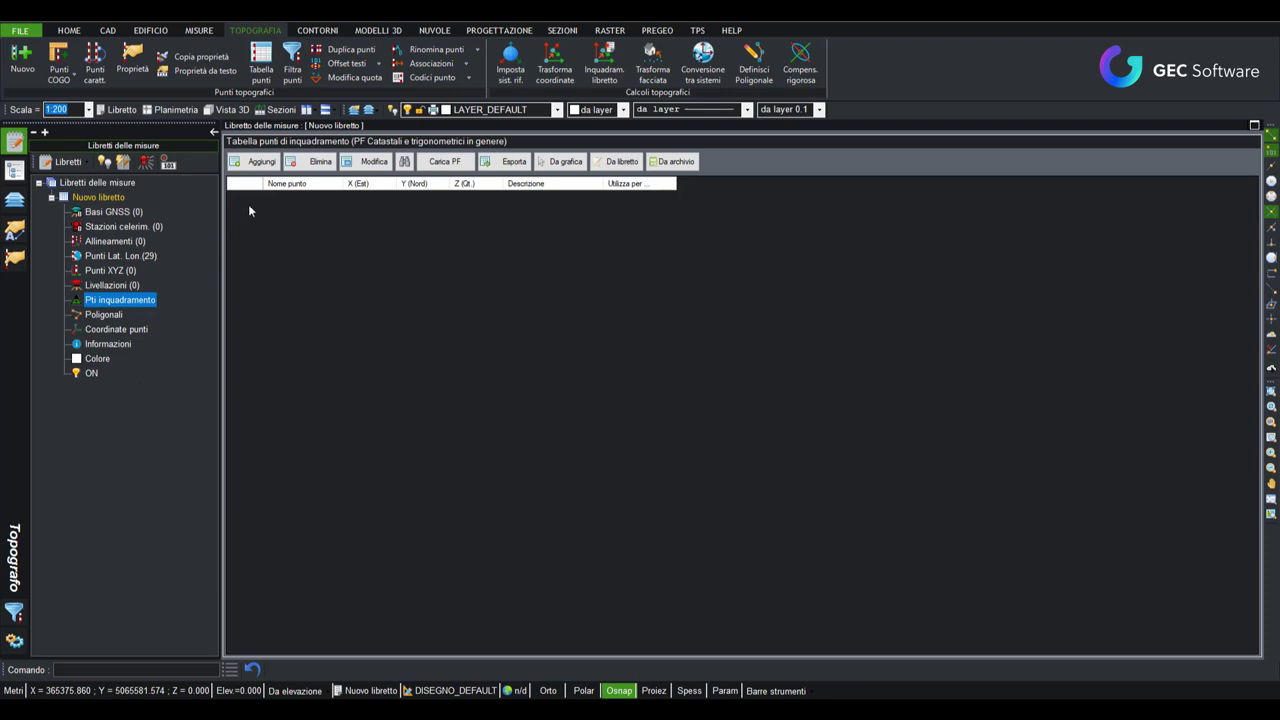
- Add framing point 101 at X 50, Y 10 to the framing points table
click(258, 162)
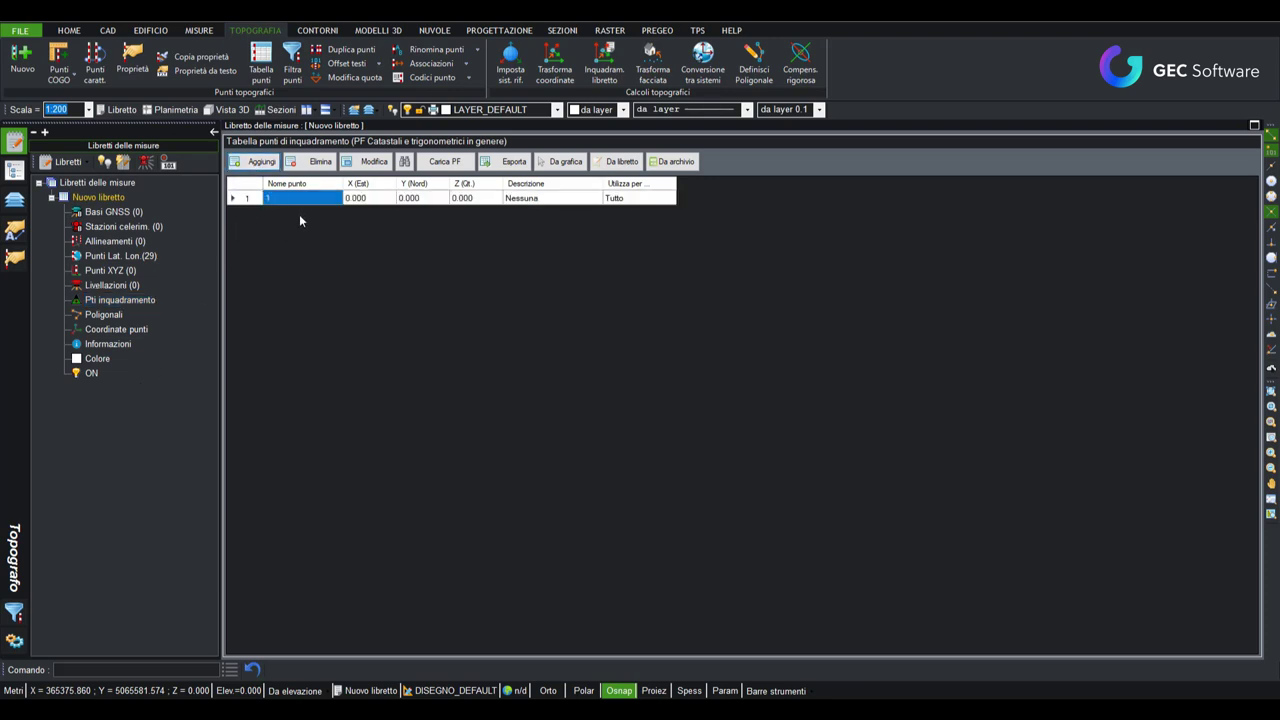
click(277, 199)
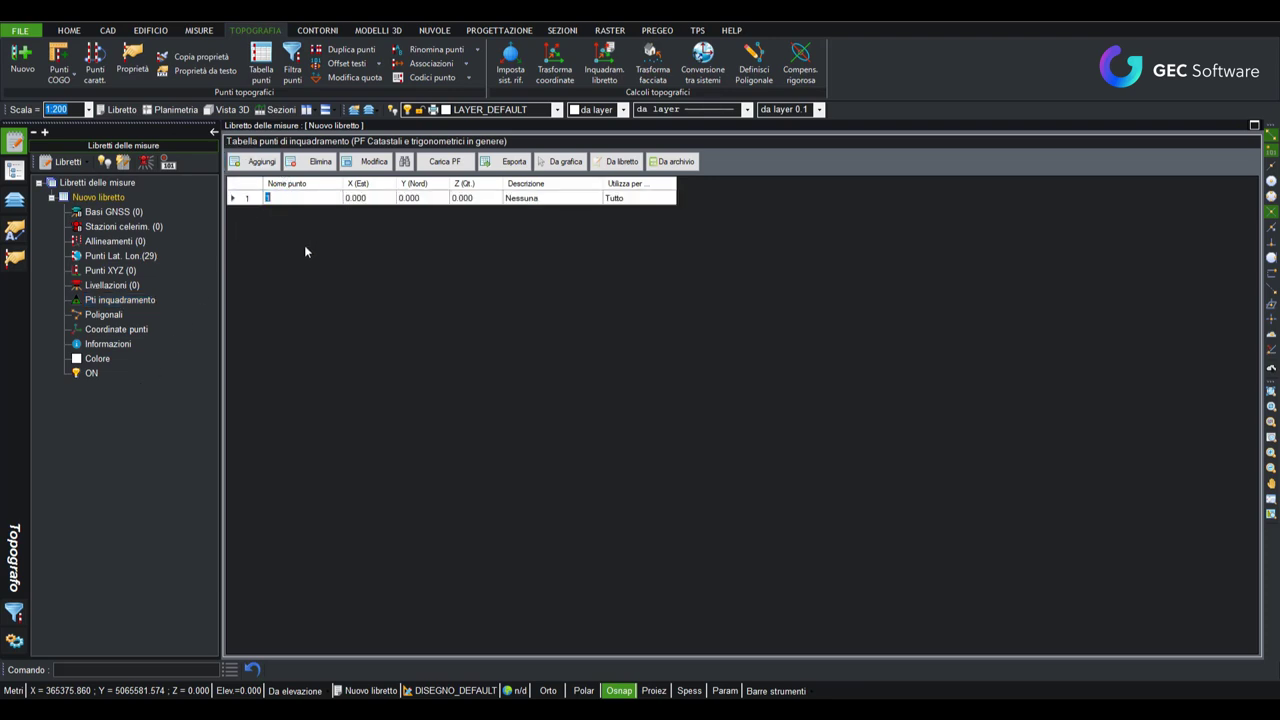
text(101)
click(382, 197)
text(0)
key(Tab)
text(10)
click(100, 198)
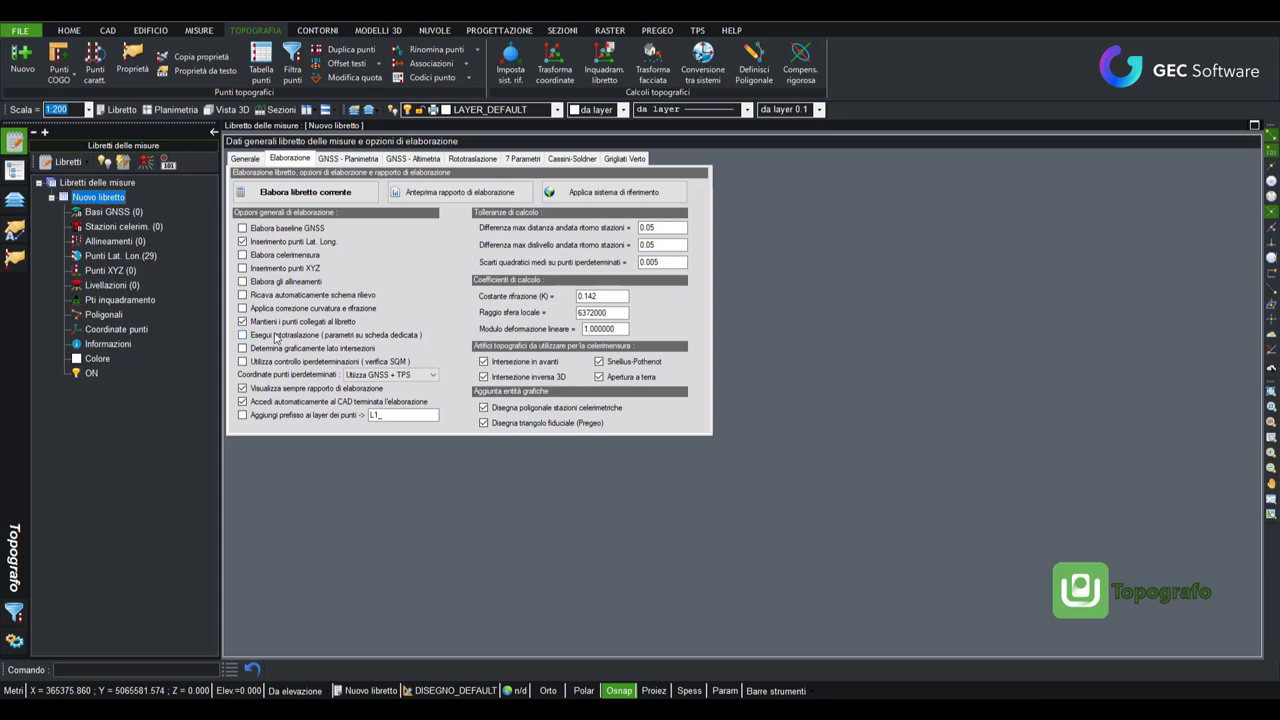
- Enable rototranslation and set GNSS planimetry to the local Eulerian system
click(272, 335)
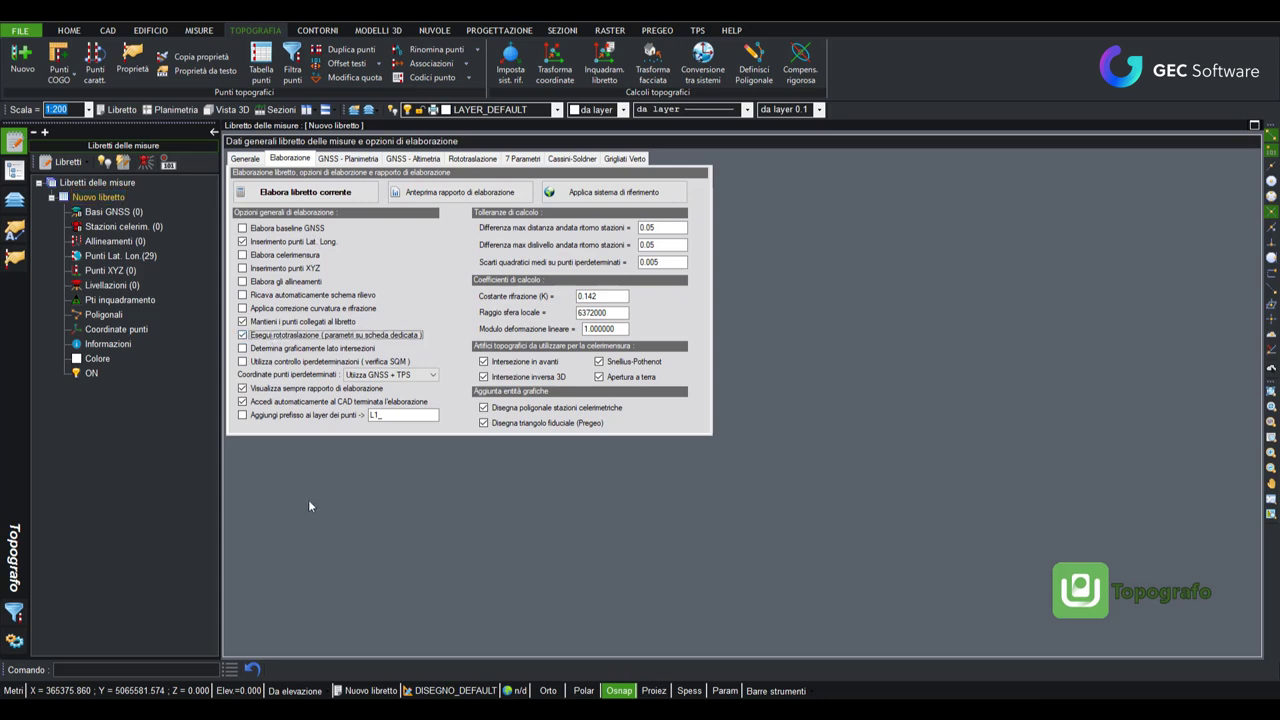
click(355, 160)
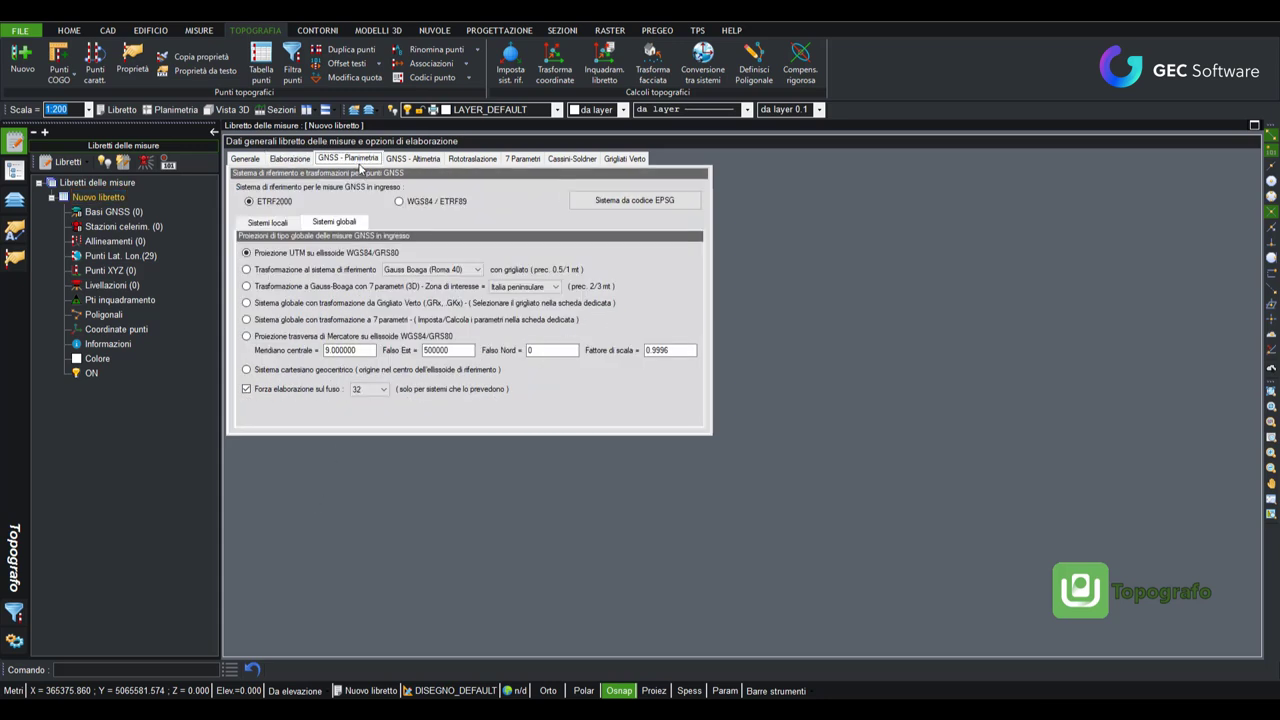
click(268, 222)
click(272, 253)
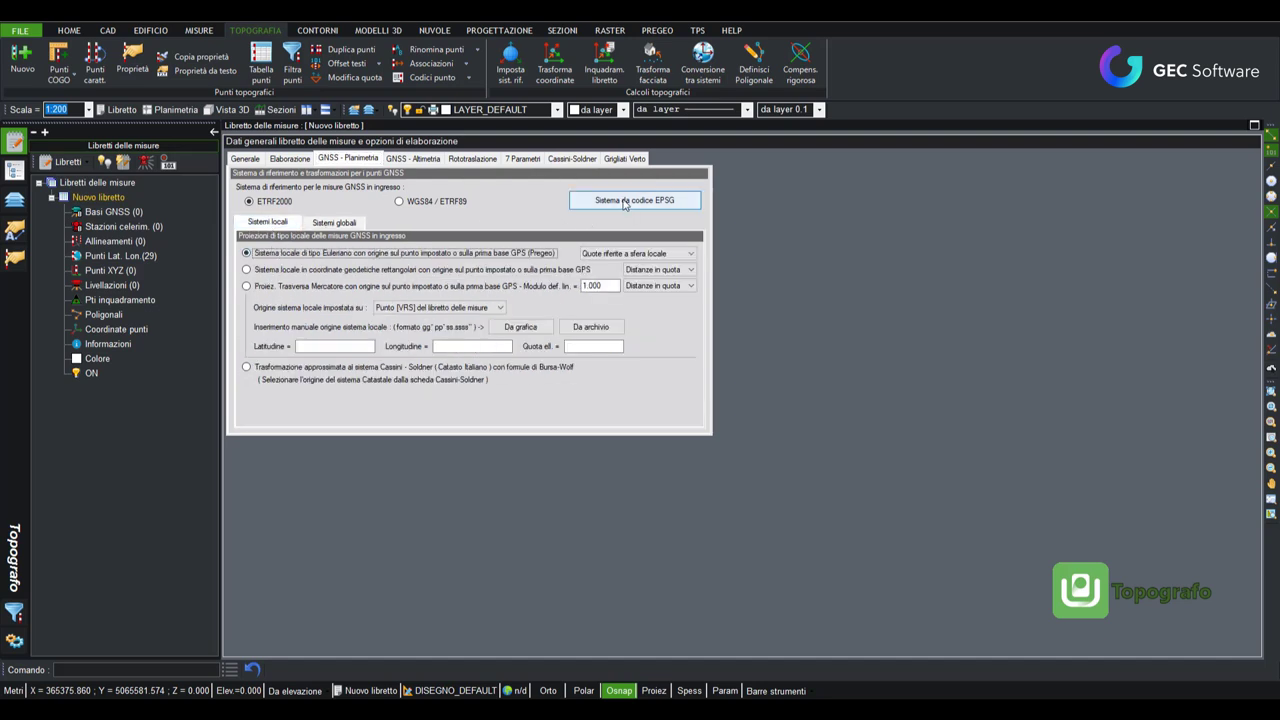
- Reprocess the booklet, framing its 29 points on 101, and close the report
click(291, 159)
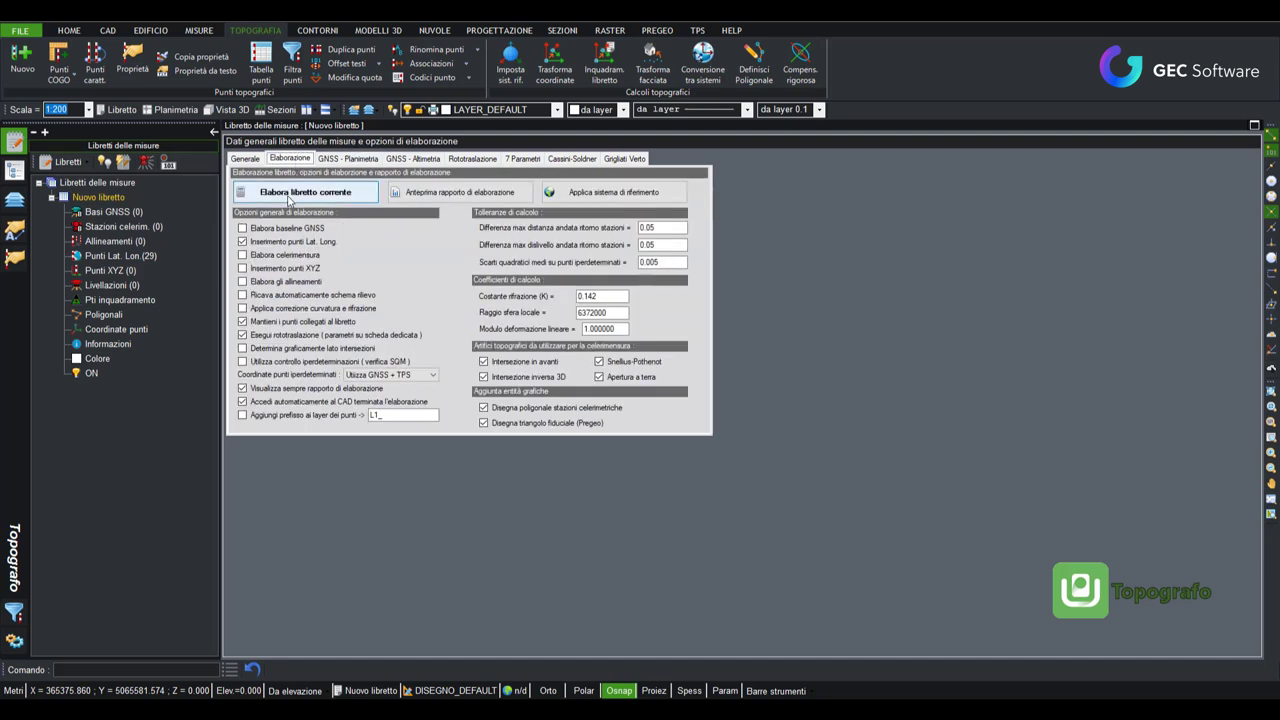
click(305, 192)
click(741, 408)
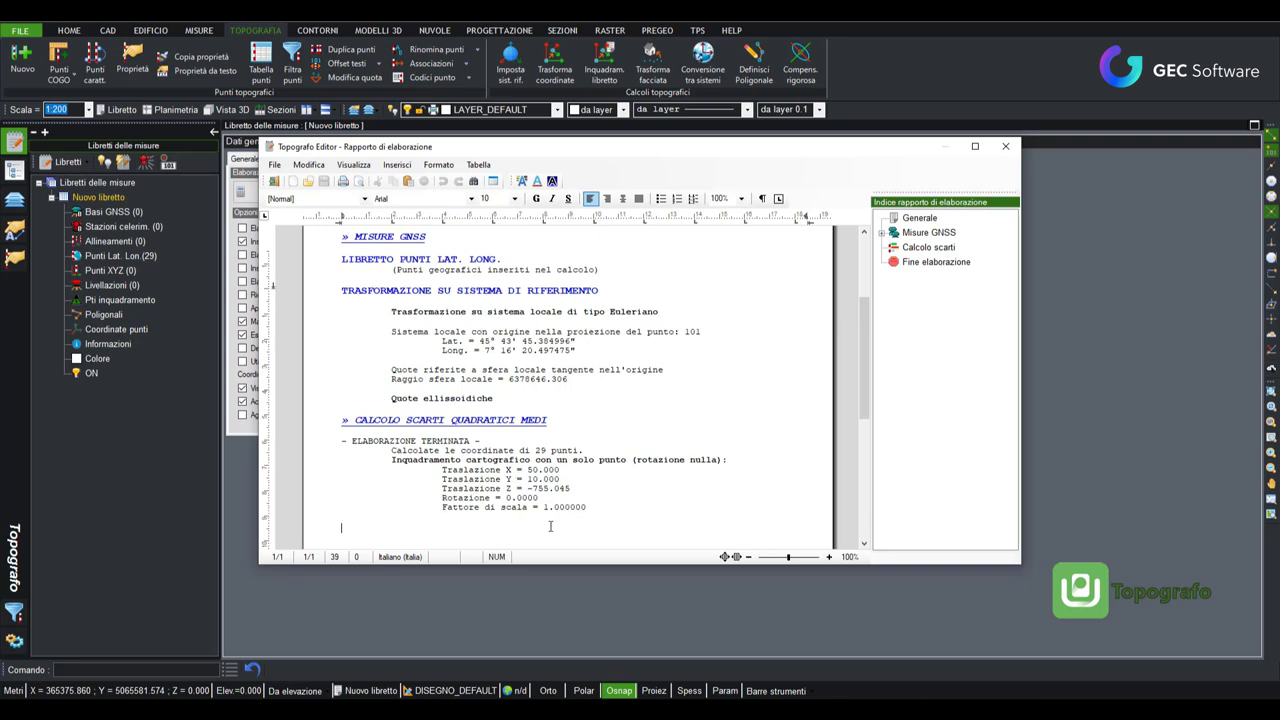
click(1005, 146)
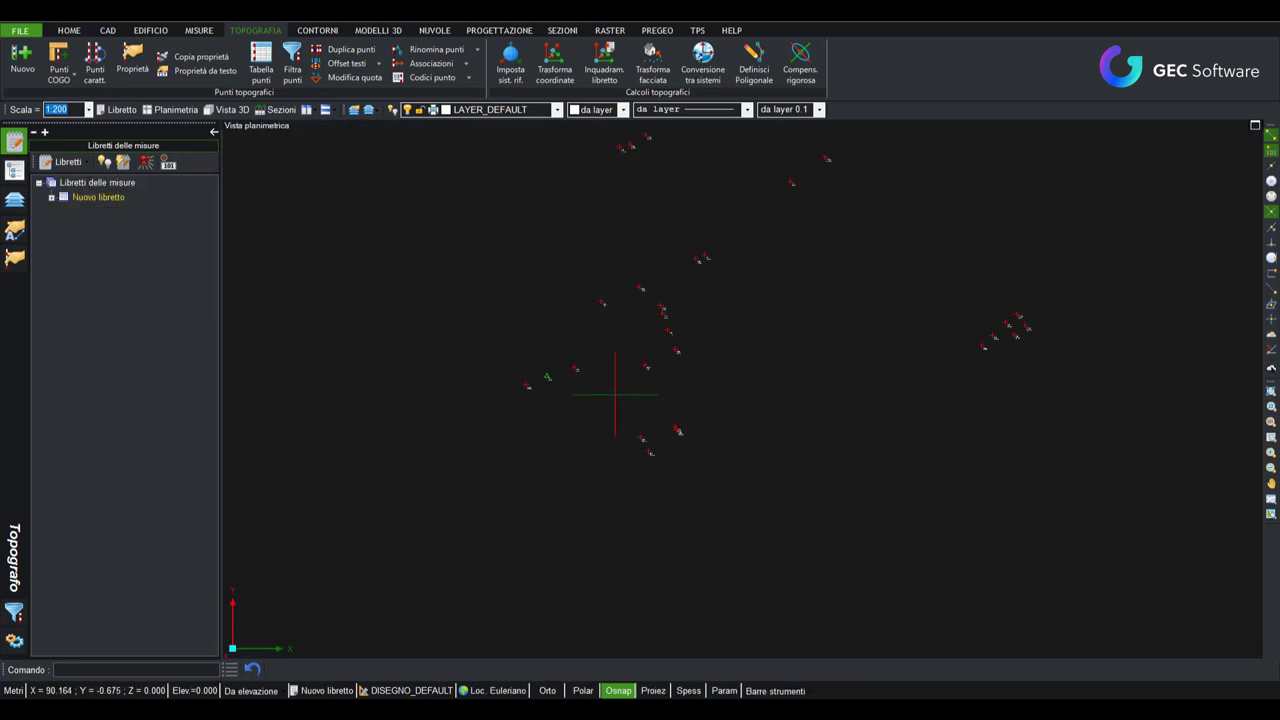
scroll(605, 395, up, 2)
scroll(570, 396, up, 2)
scroll(542, 397, up, 1)
mouse_move(541, 400)
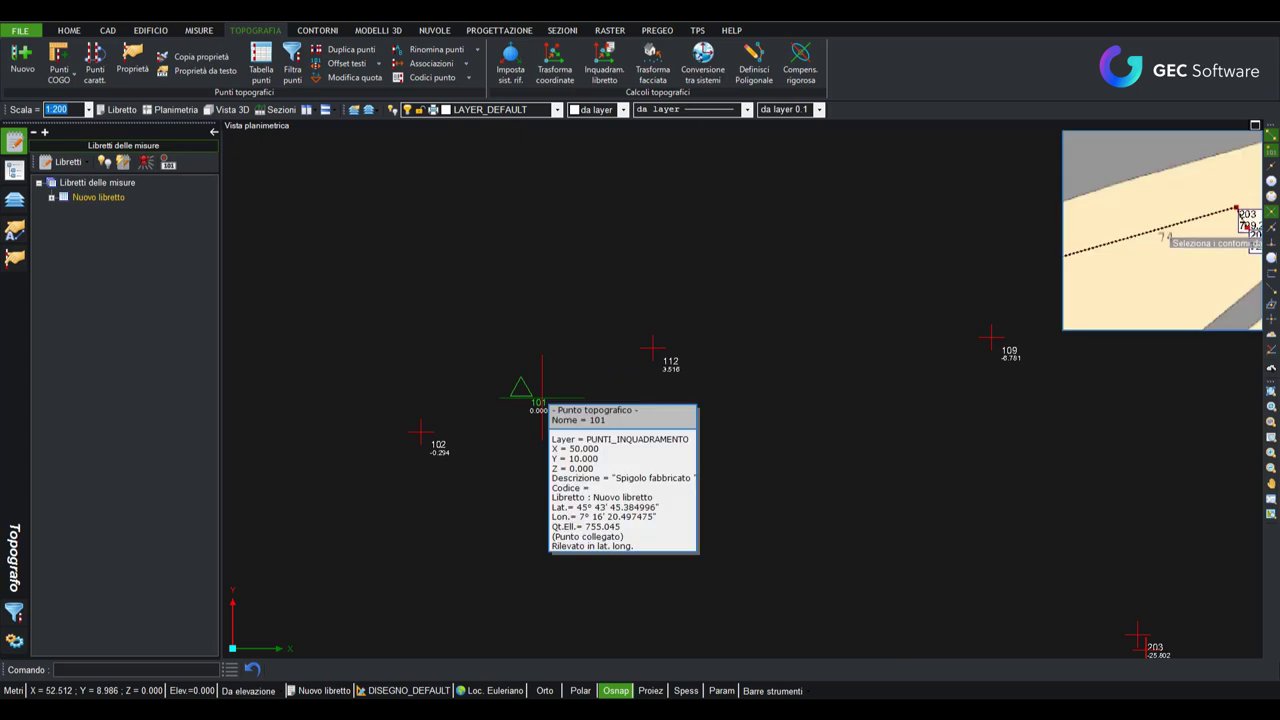
scroll(540, 398, up, 2)
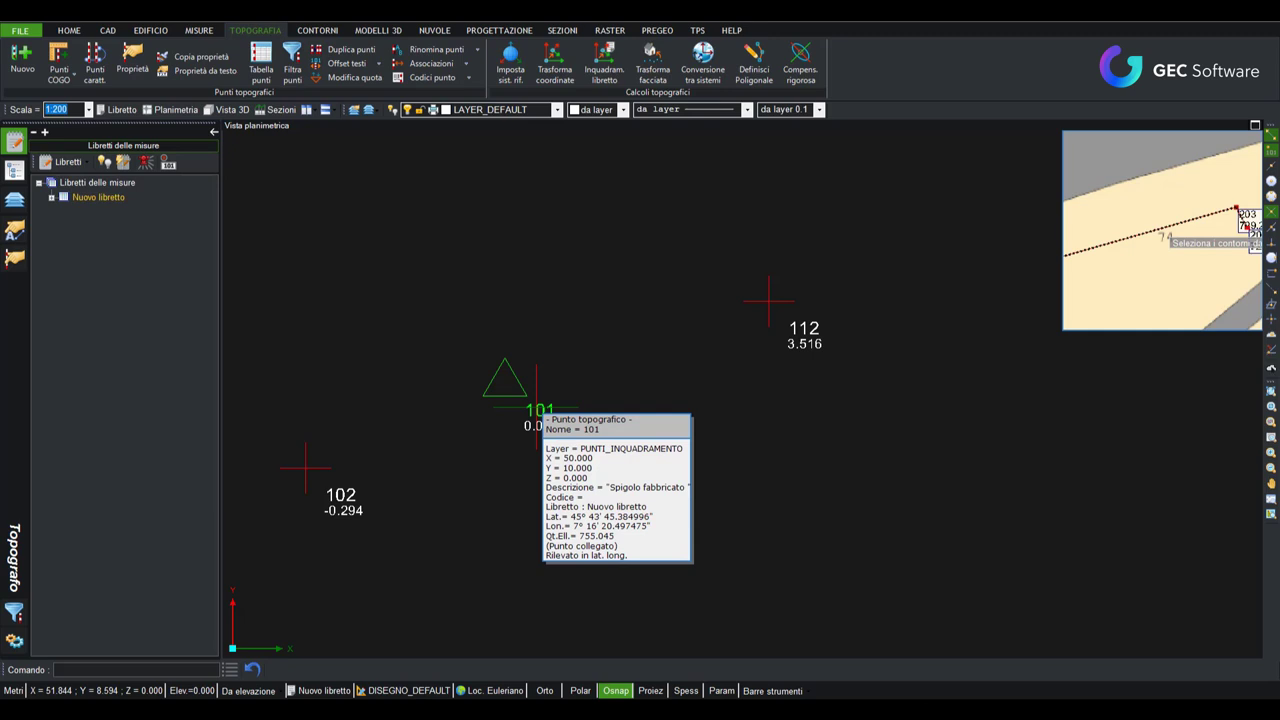
scroll(537, 400, down, 2)
scroll(537, 400, down, 2)
scroll(537, 400, down, 4)
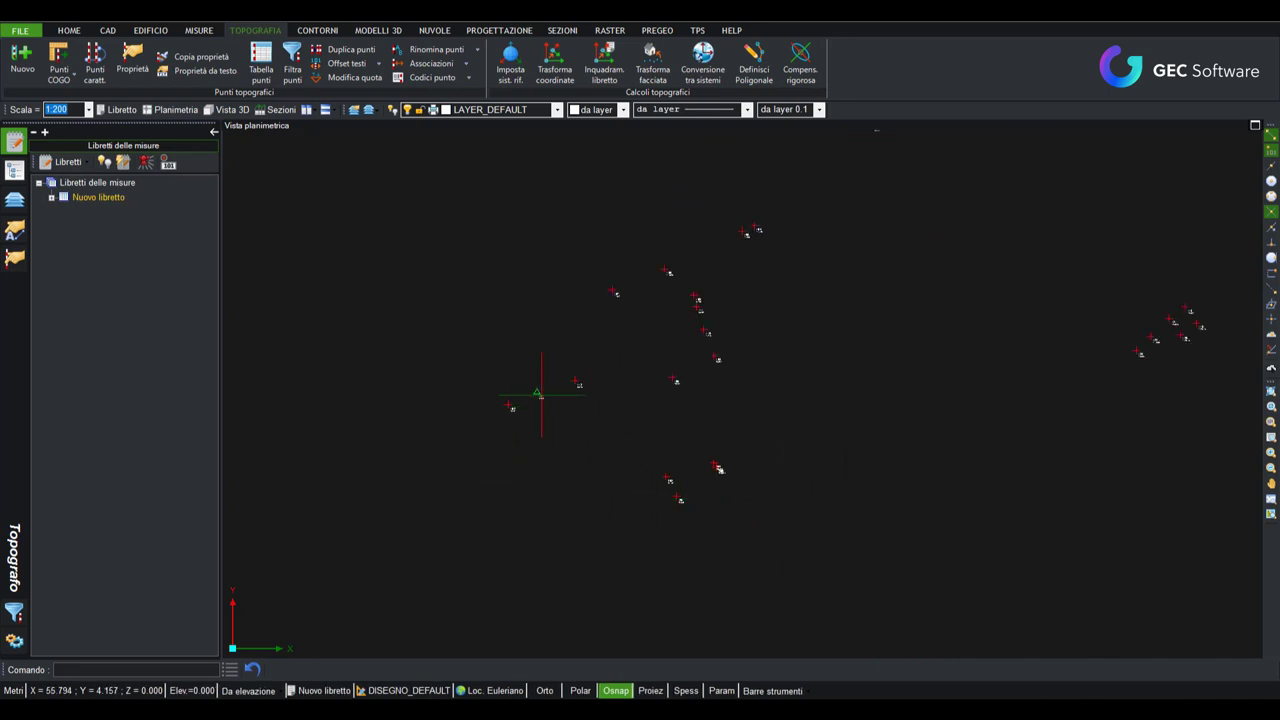
middle_drag(720, 309, 560, 383)
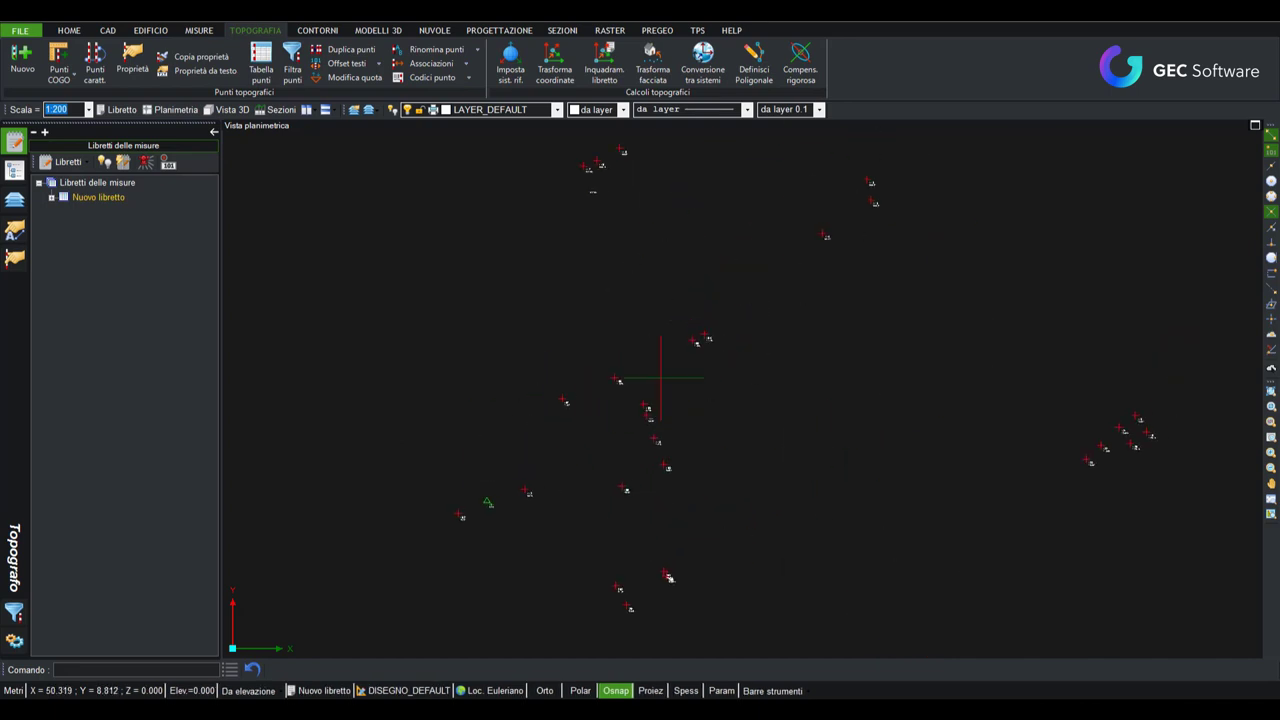
scroll(560, 383, up, 3)
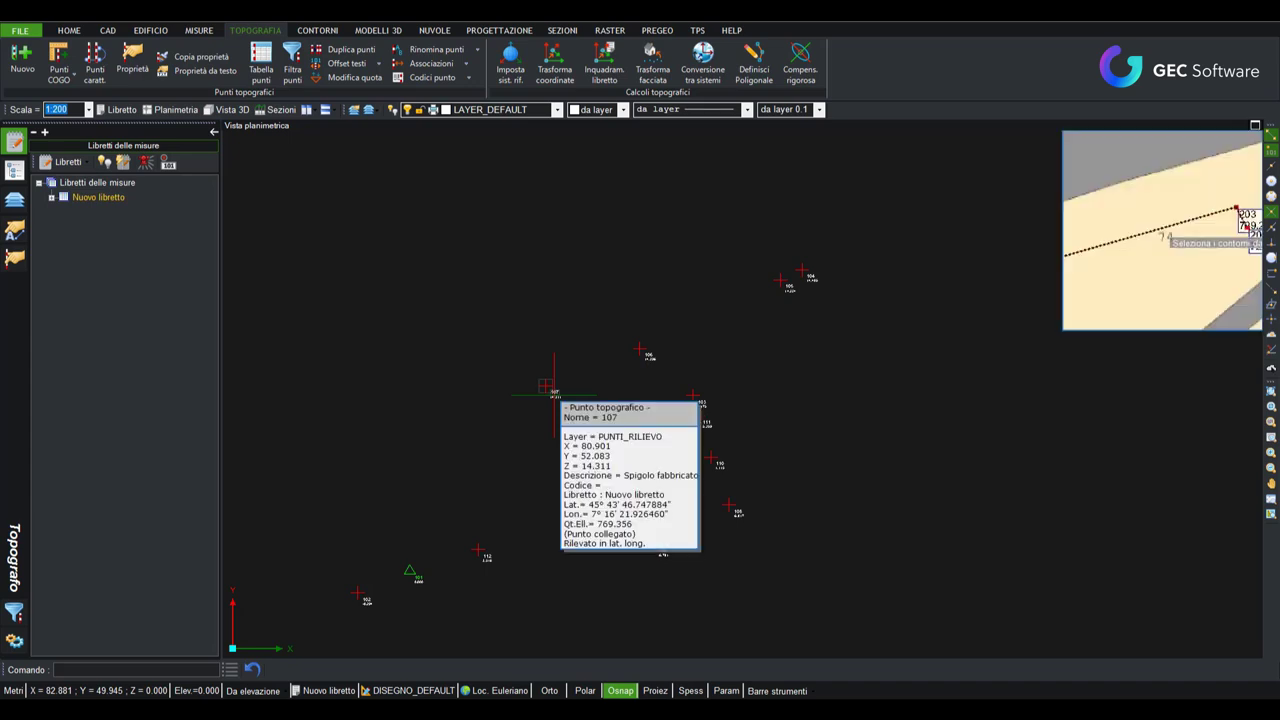
scroll(563, 349, down, 3)
scroll(580, 309, down, 3)
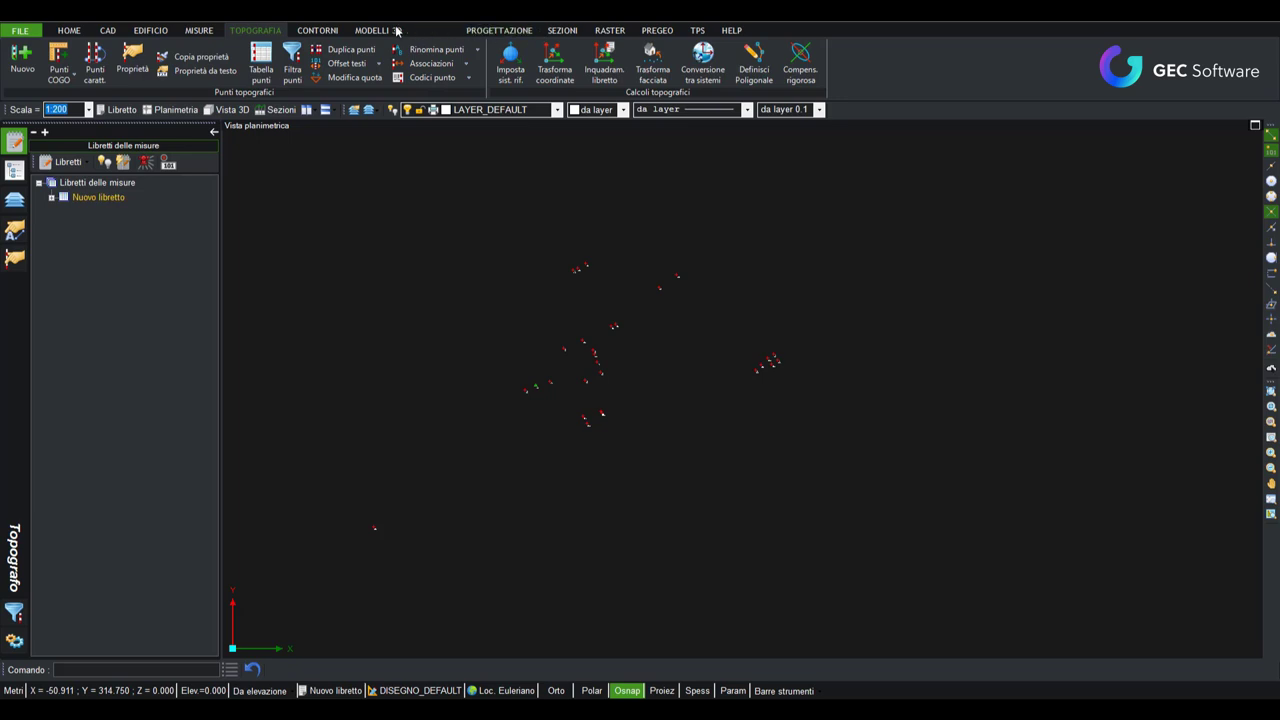
- Start inserting a raster map and pick its insertion point on the plan
click(70, 30)
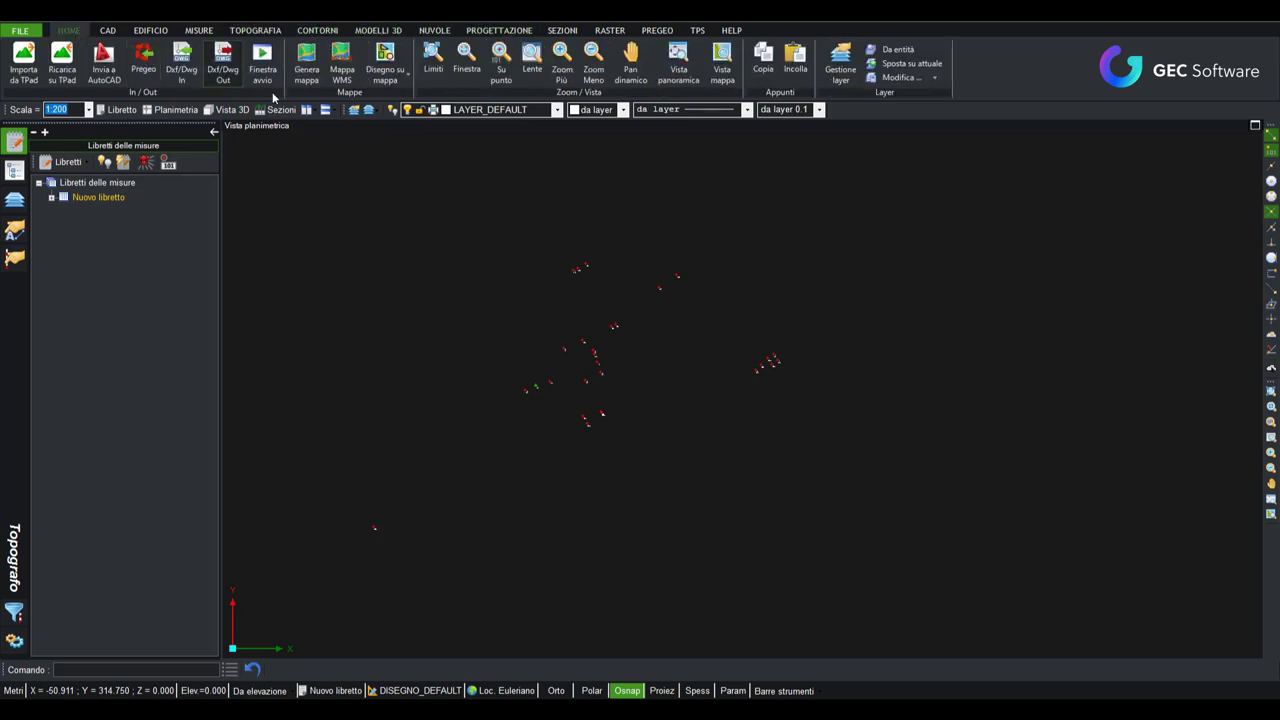
click(312, 80)
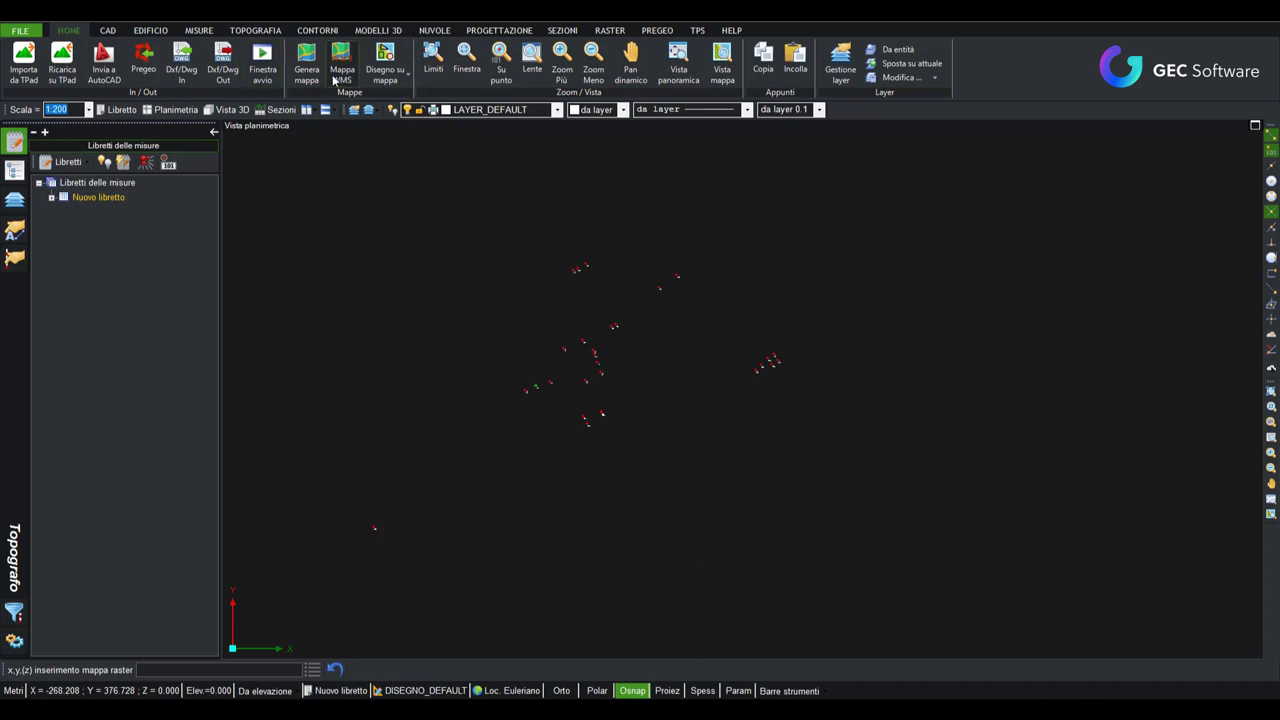
scroll(615, 383, up, 2)
scroll(600, 378, up, 2)
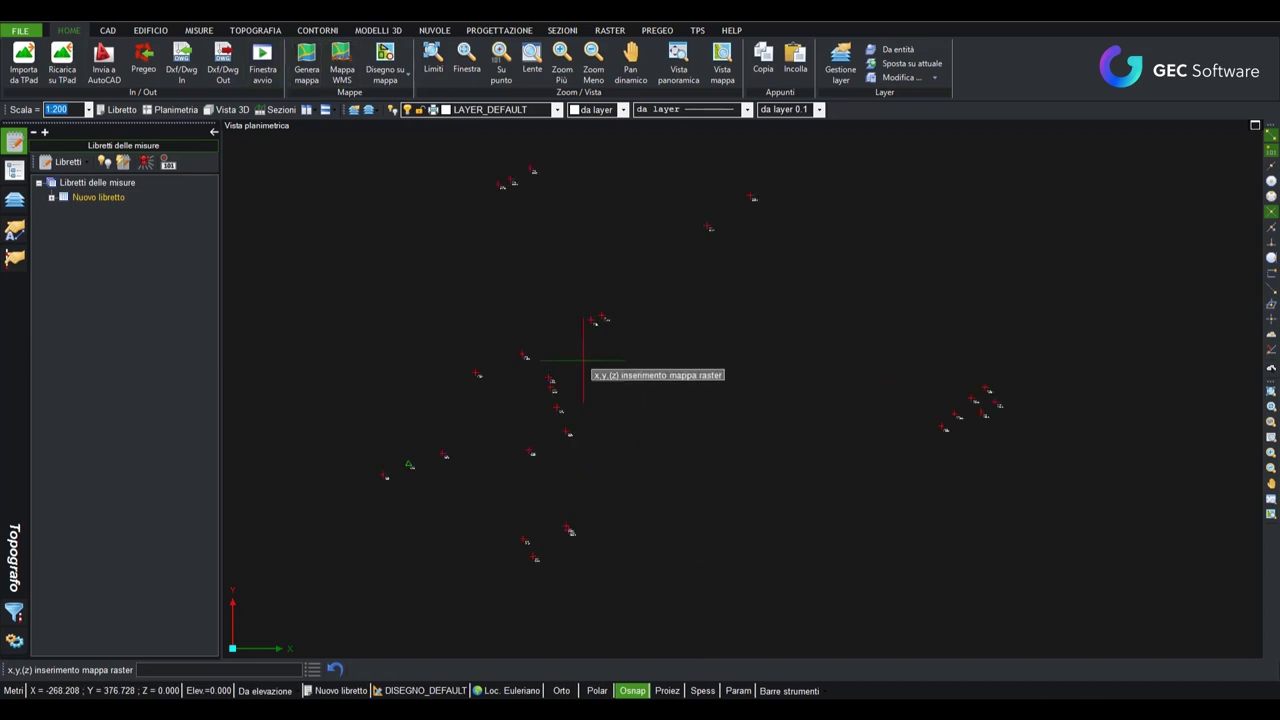
click(637, 560)
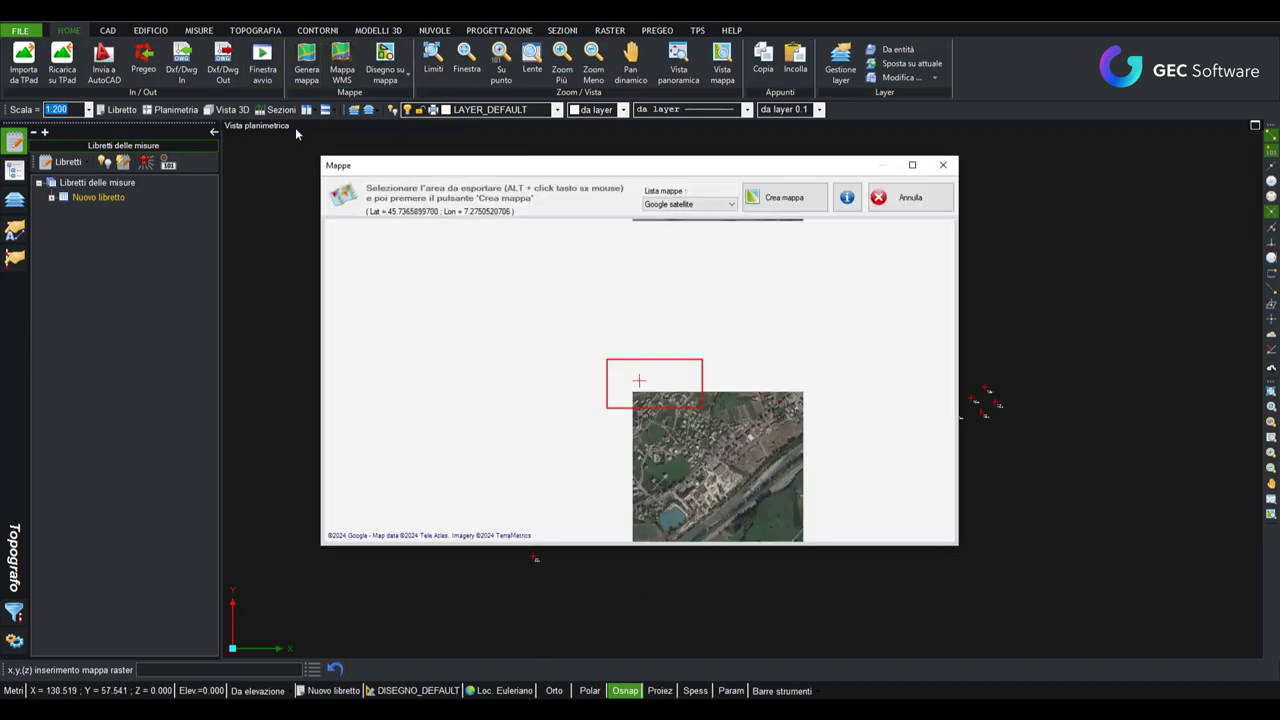
- Outline the export area around the surveyed buildings on the Google satellite map
scroll(643, 388, up, 3)
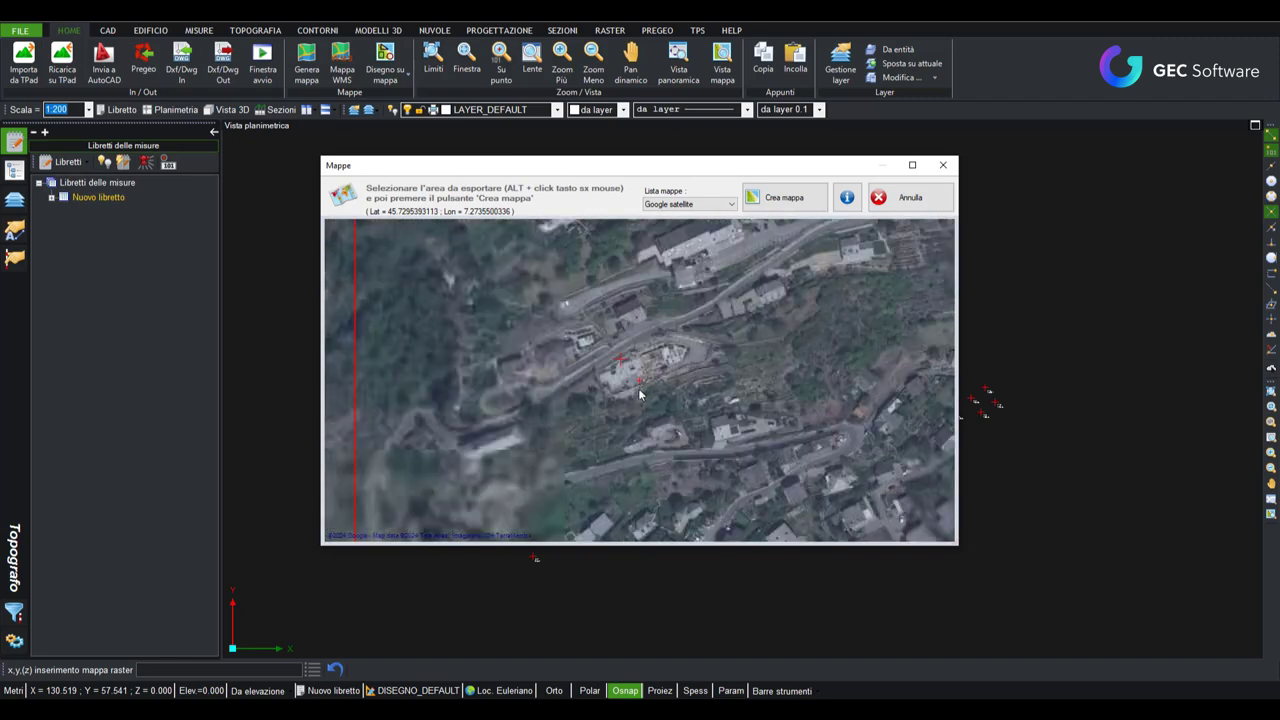
scroll(594, 343, up, 2)
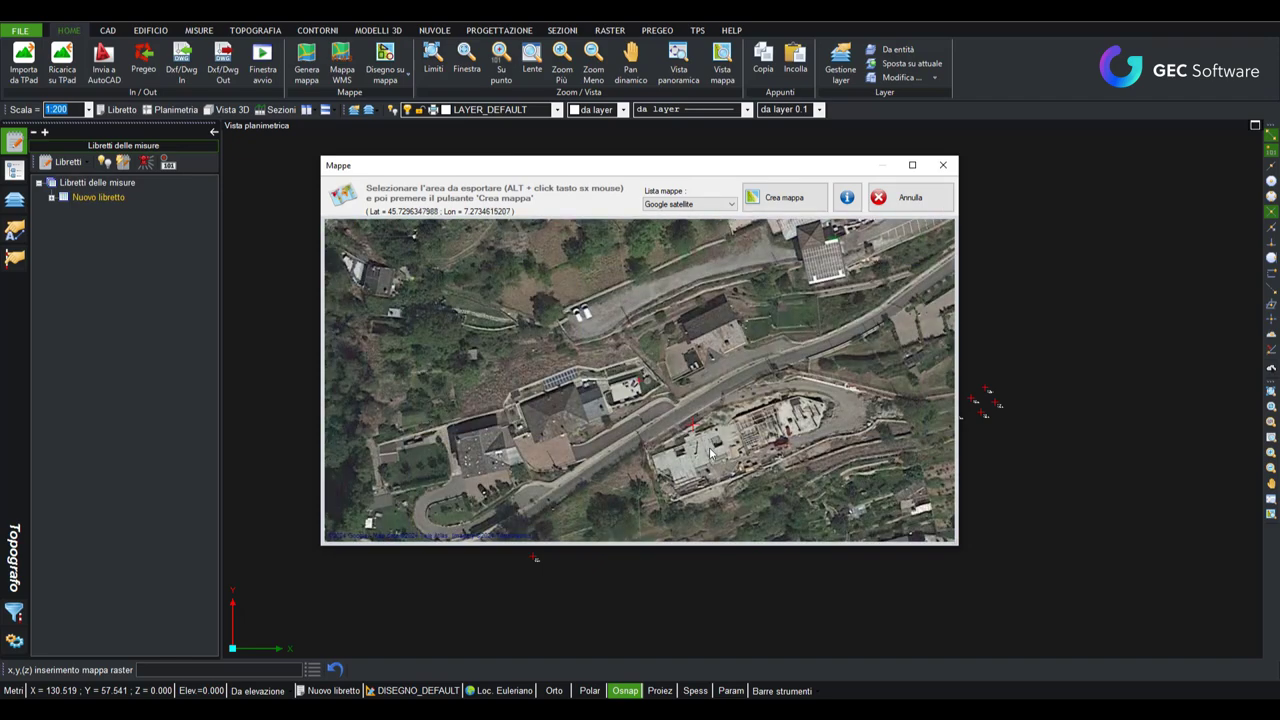
scroll(665, 403, down, 2)
scroll(670, 408, up, 1)
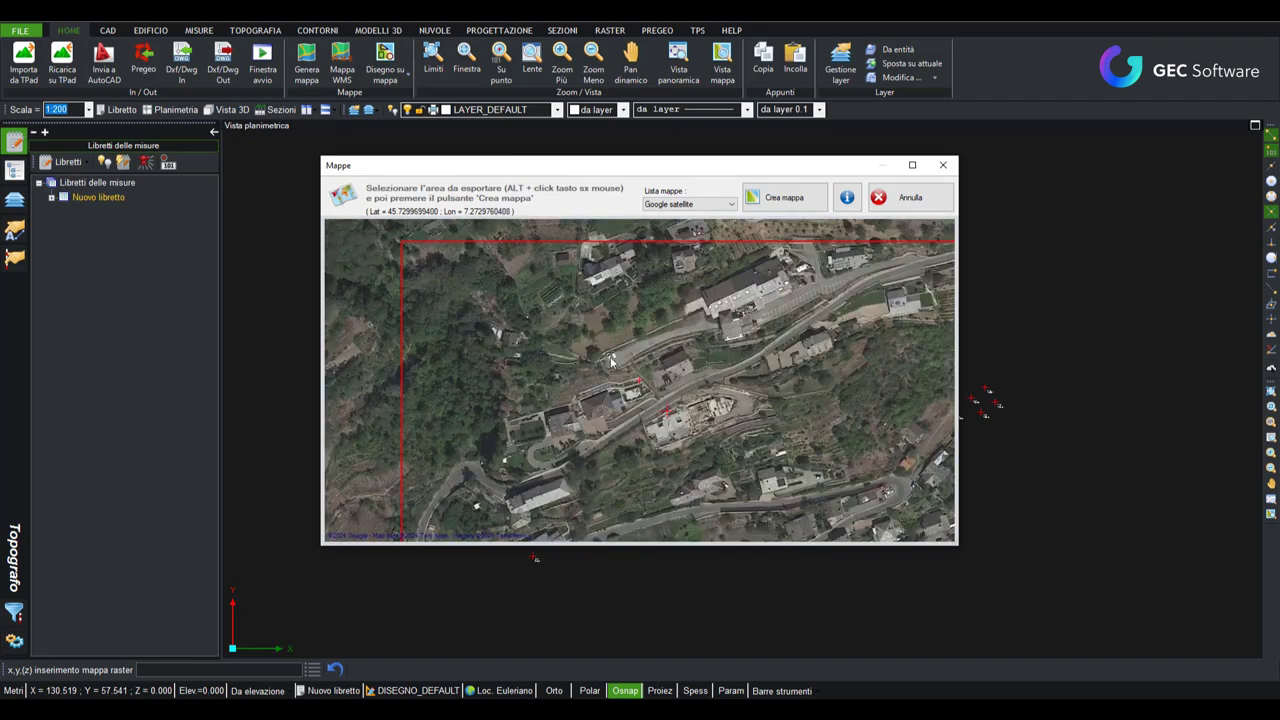
alt+drag(612, 358, 799, 471)
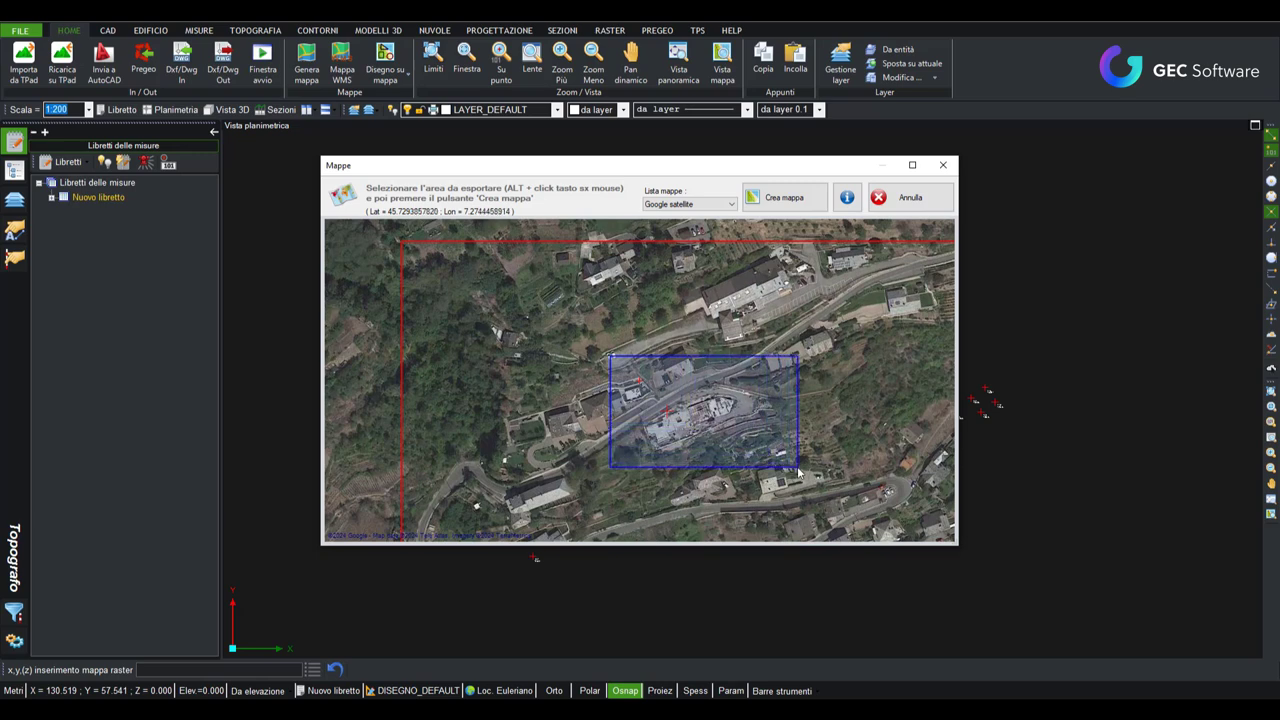
alt+drag(799, 472, 802, 477)
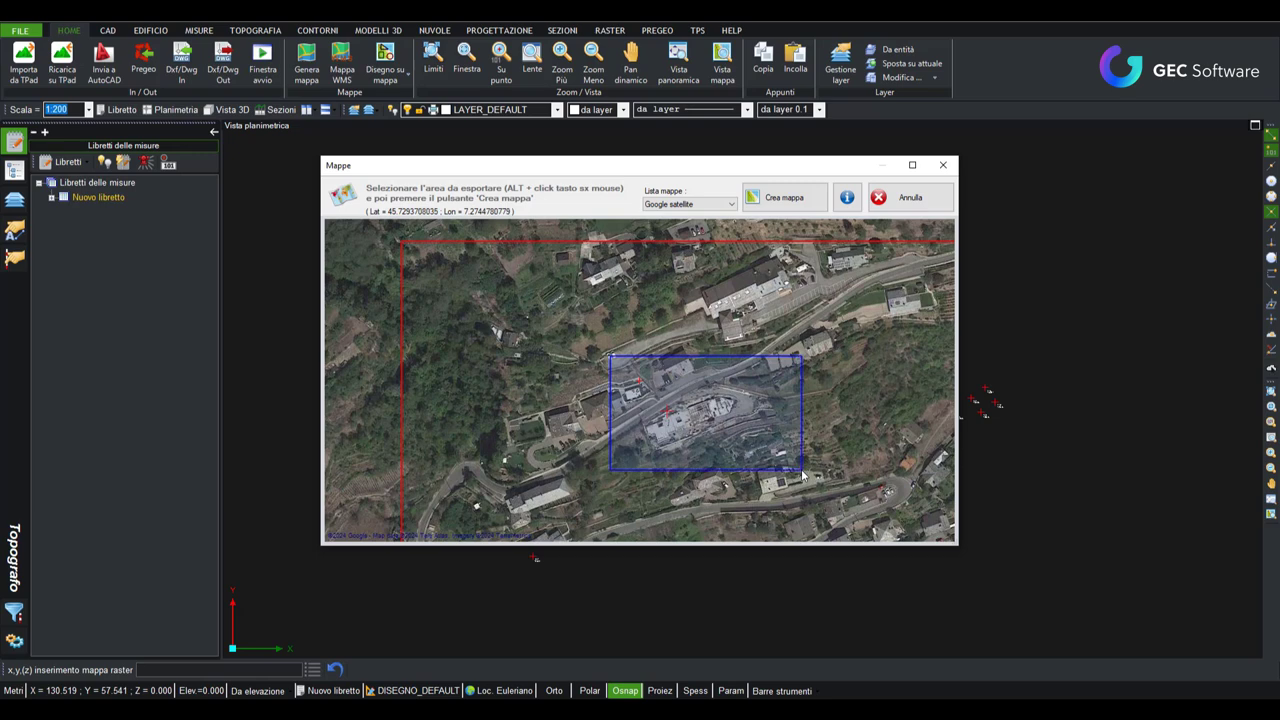
scroll(790, 460, up, 1)
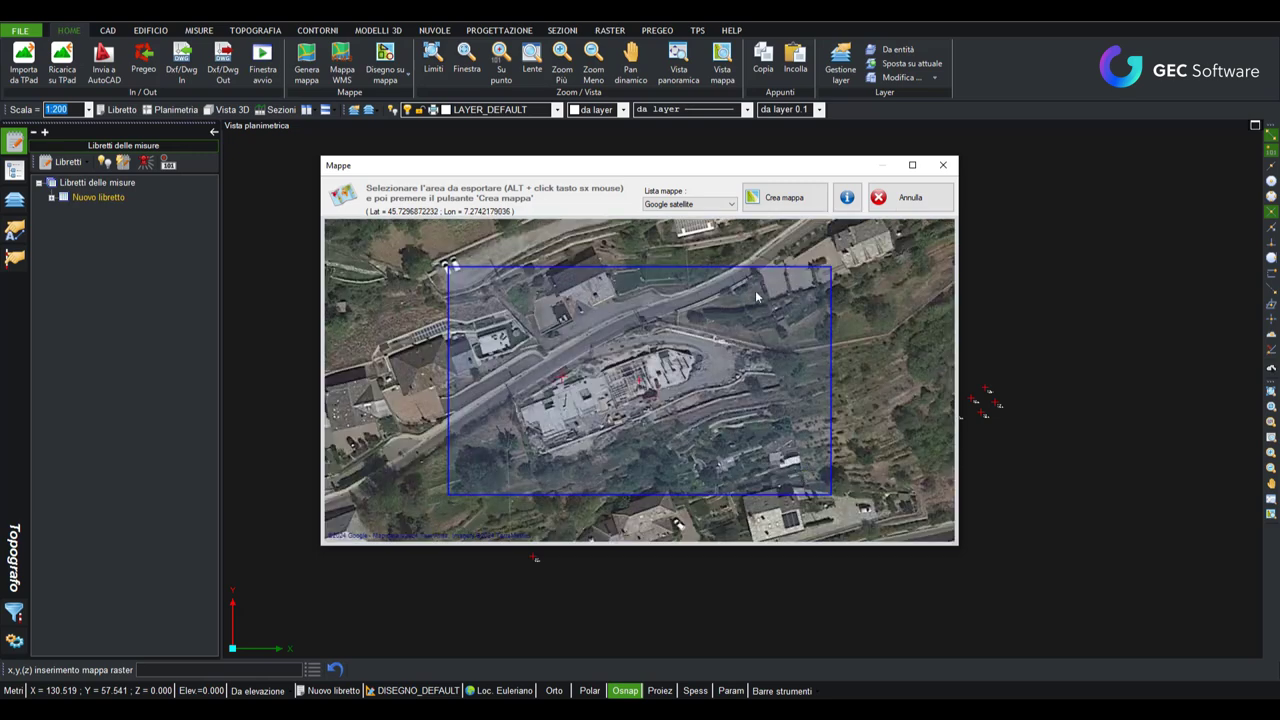
- Set the output file to mappa_google.png in Downloads and build the zoom-21 raster
click(779, 205)
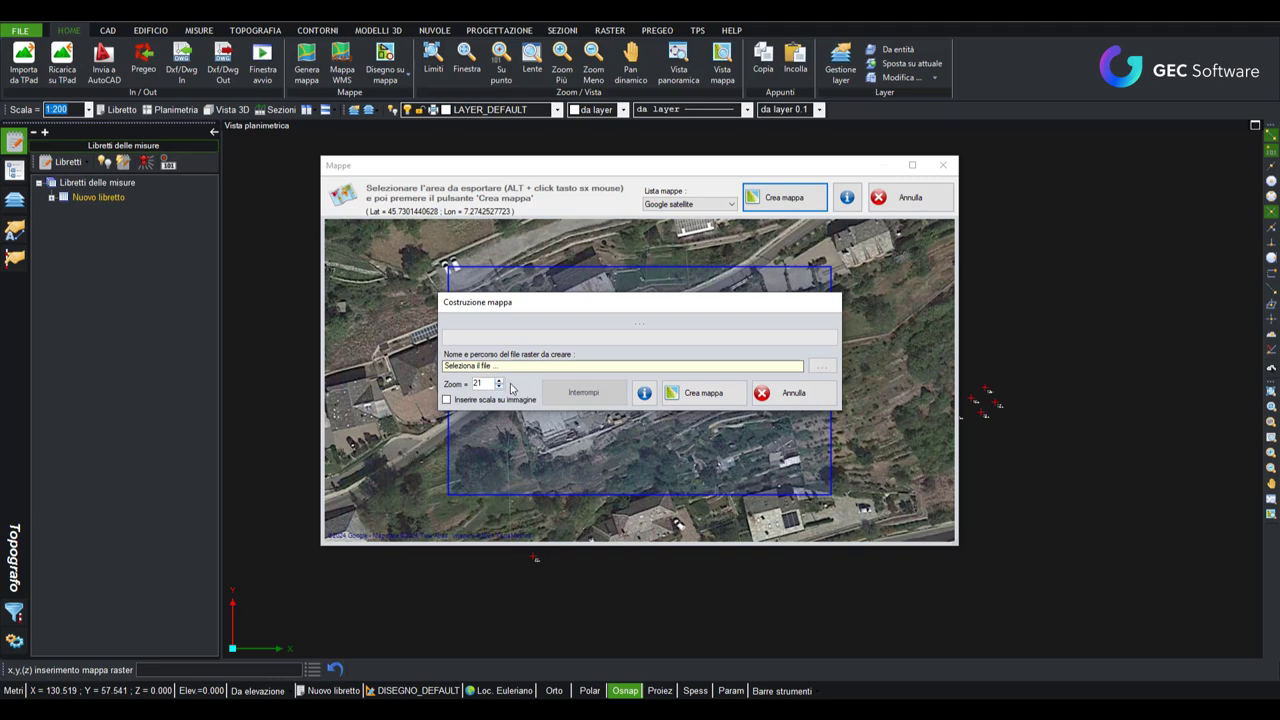
click(820, 368)
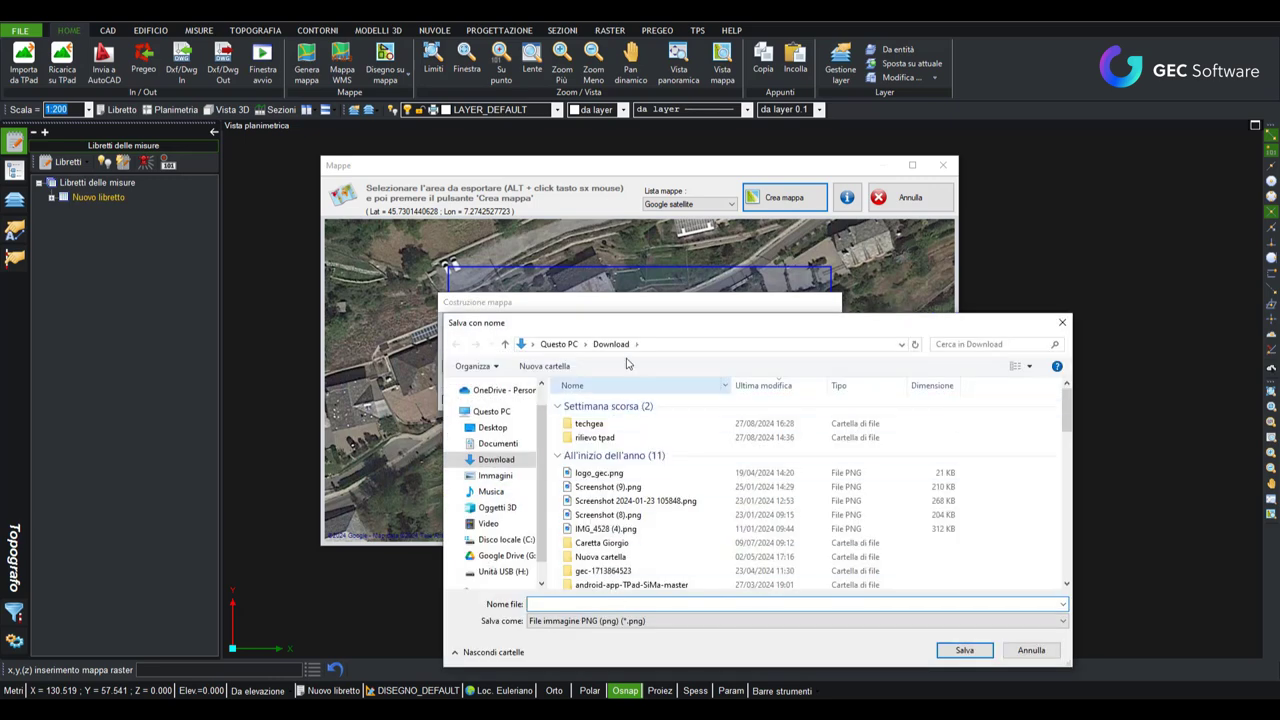
text(m)
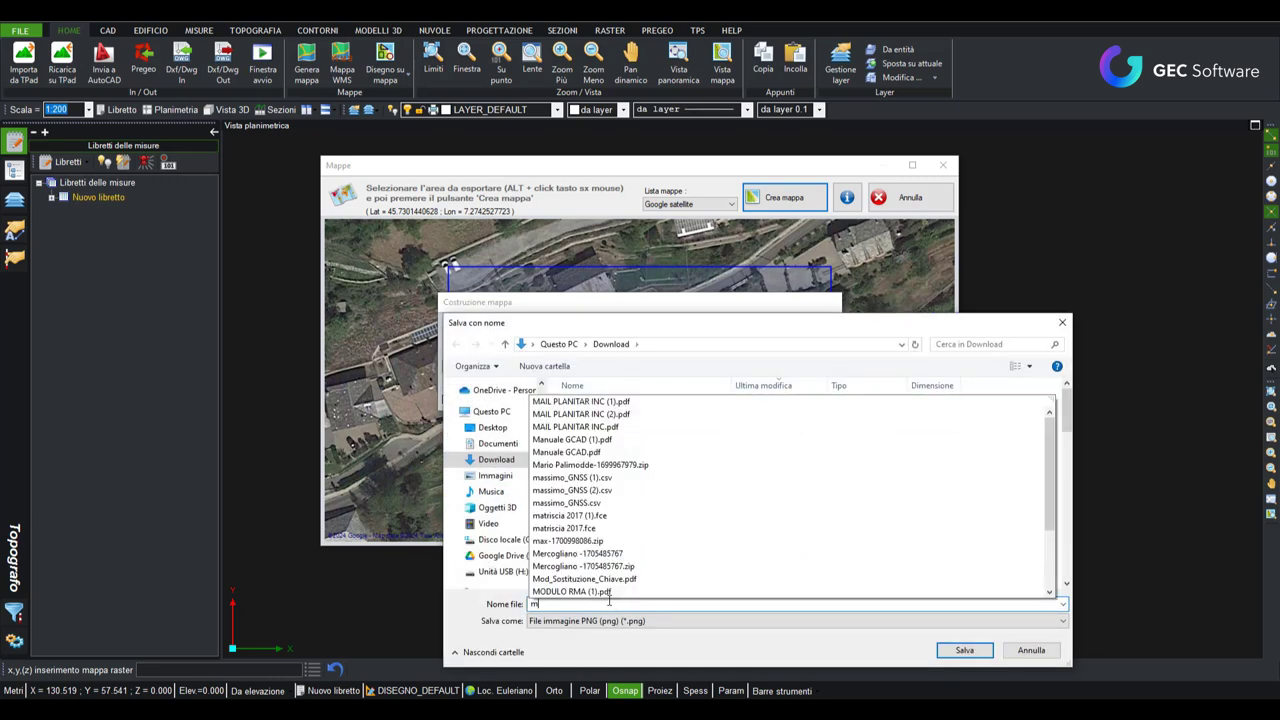
text(appa_google)
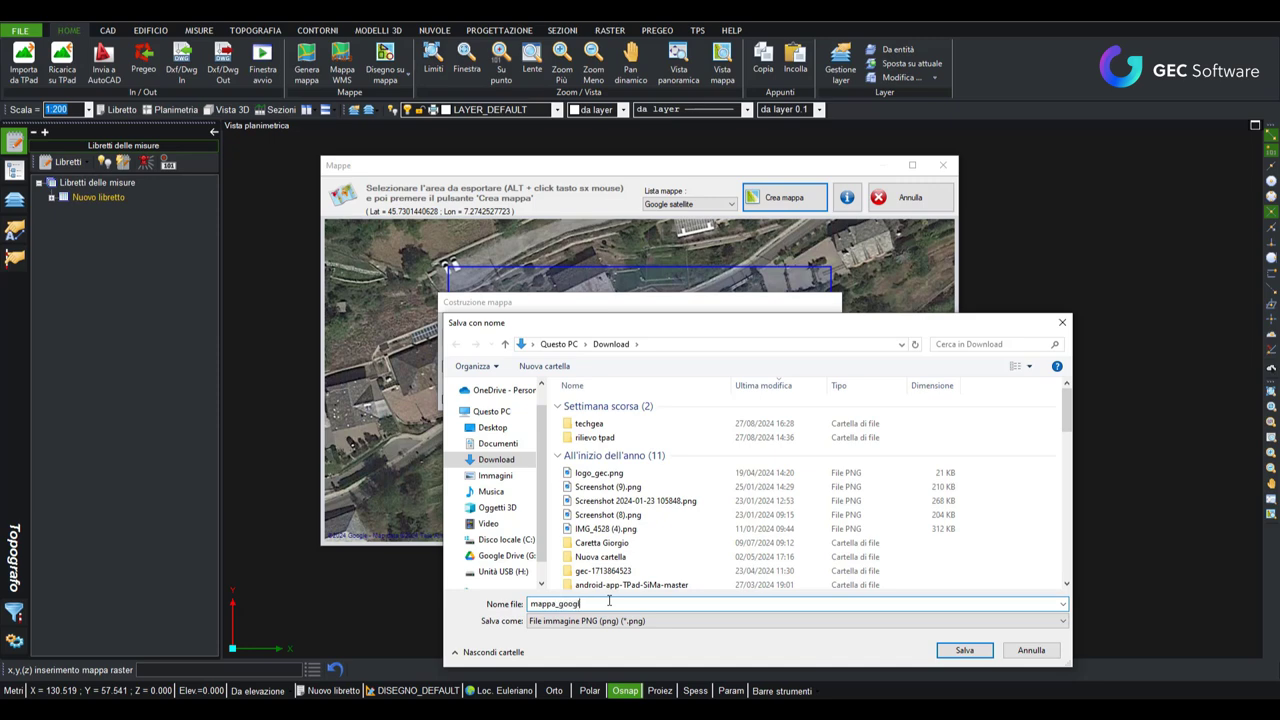
click(964, 651)
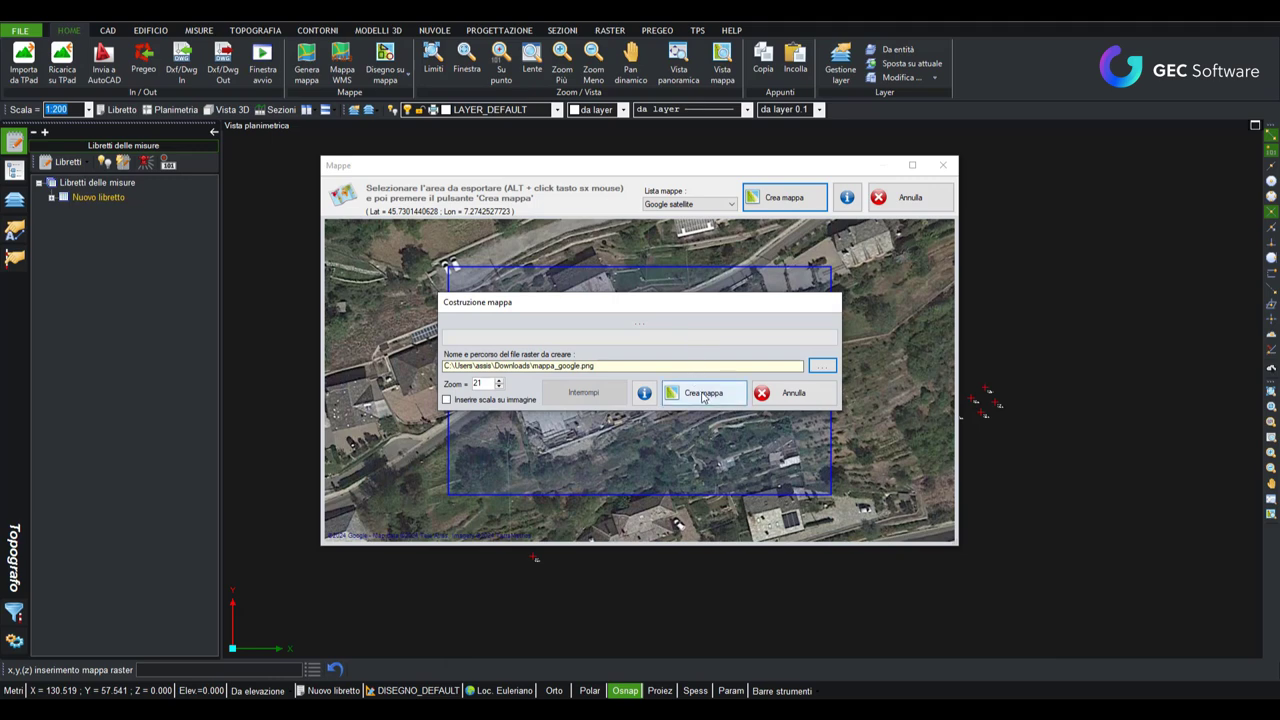
click(703, 394)
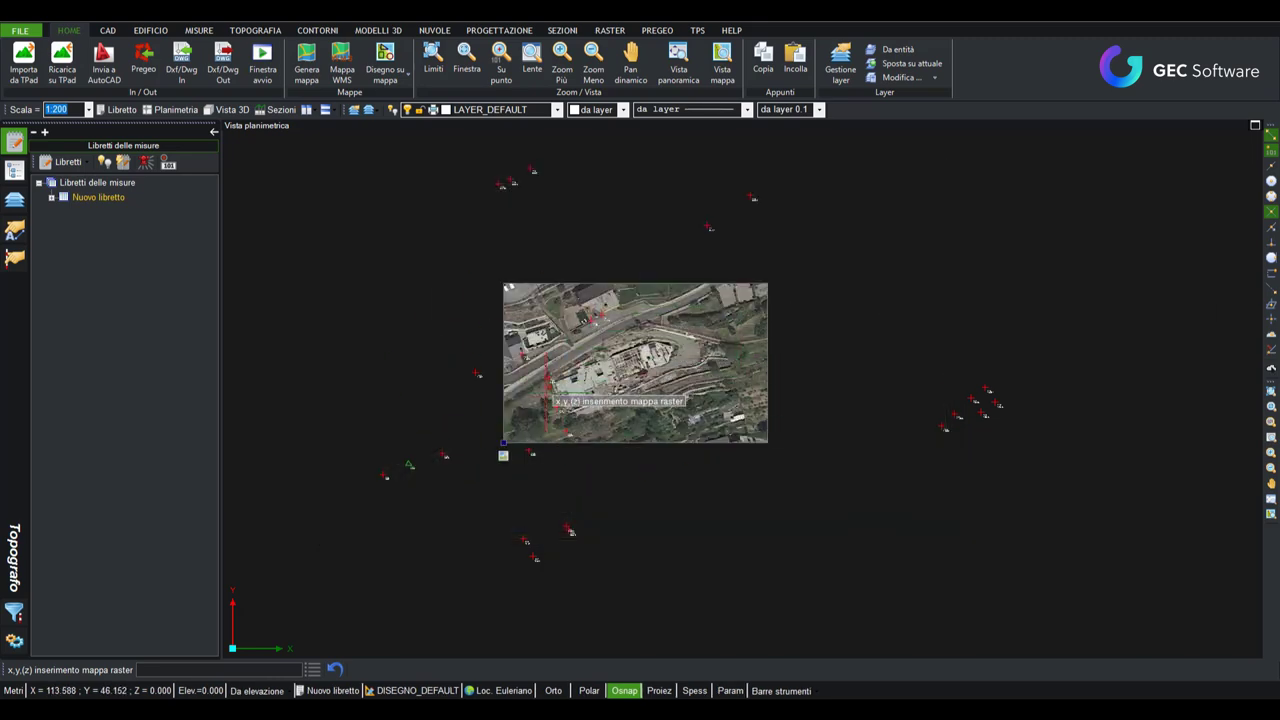
- Close the Mappe window and check the satellite raster placed beneath the survey points
scroll(550, 395, up, 1)
scroll(833, 378, down, 1)
scroll(771, 400, down, 1)
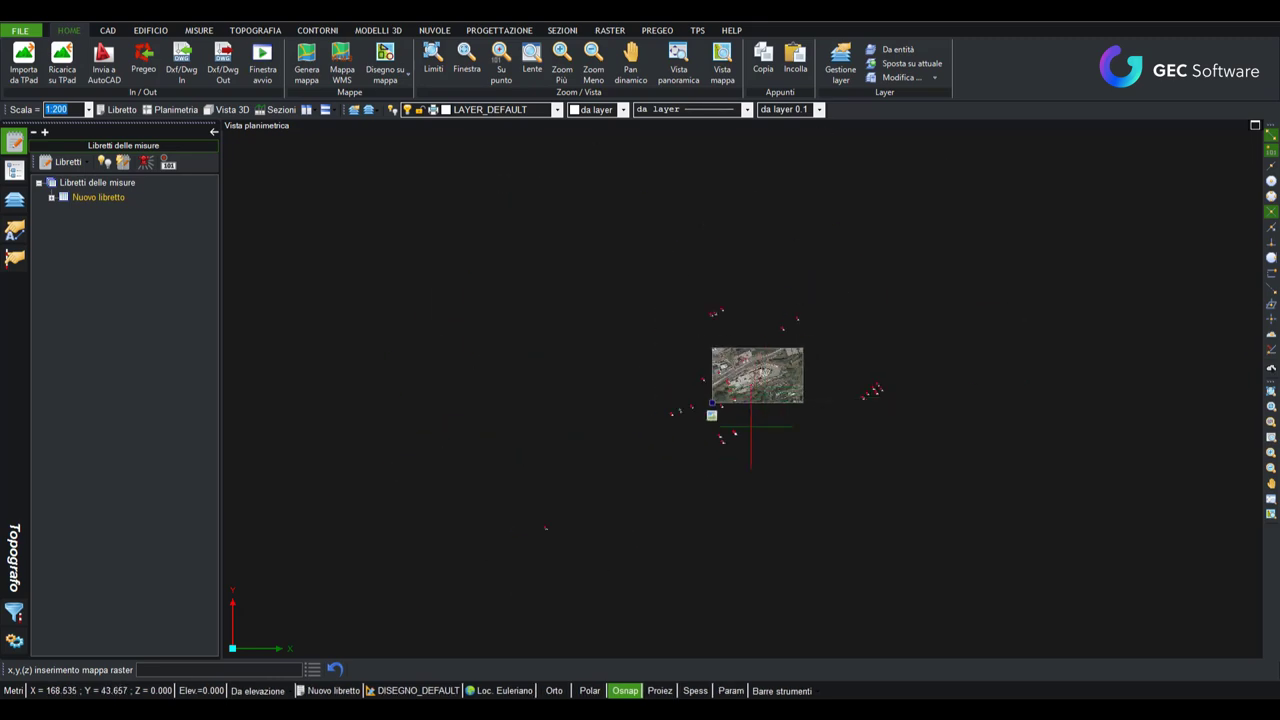
scroll(766, 400, up, 2)
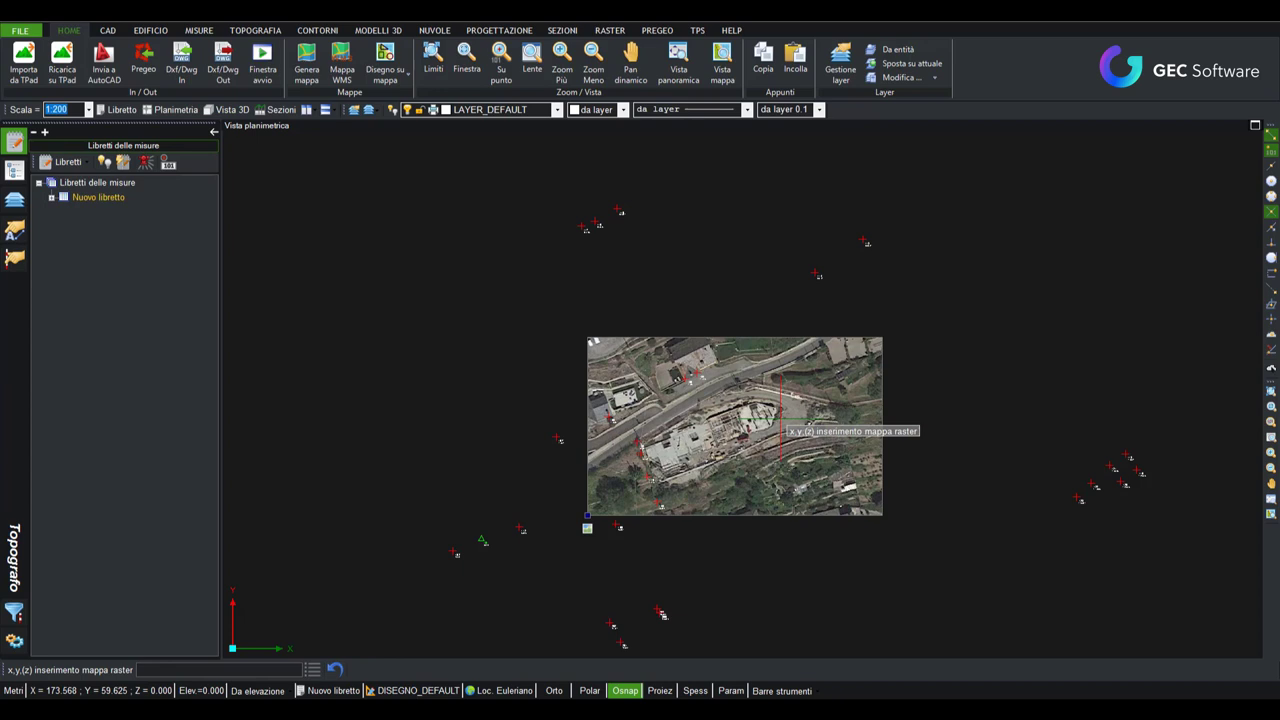
scroll(782, 425, down, 2)
middle_drag(822, 437, 588, 470)
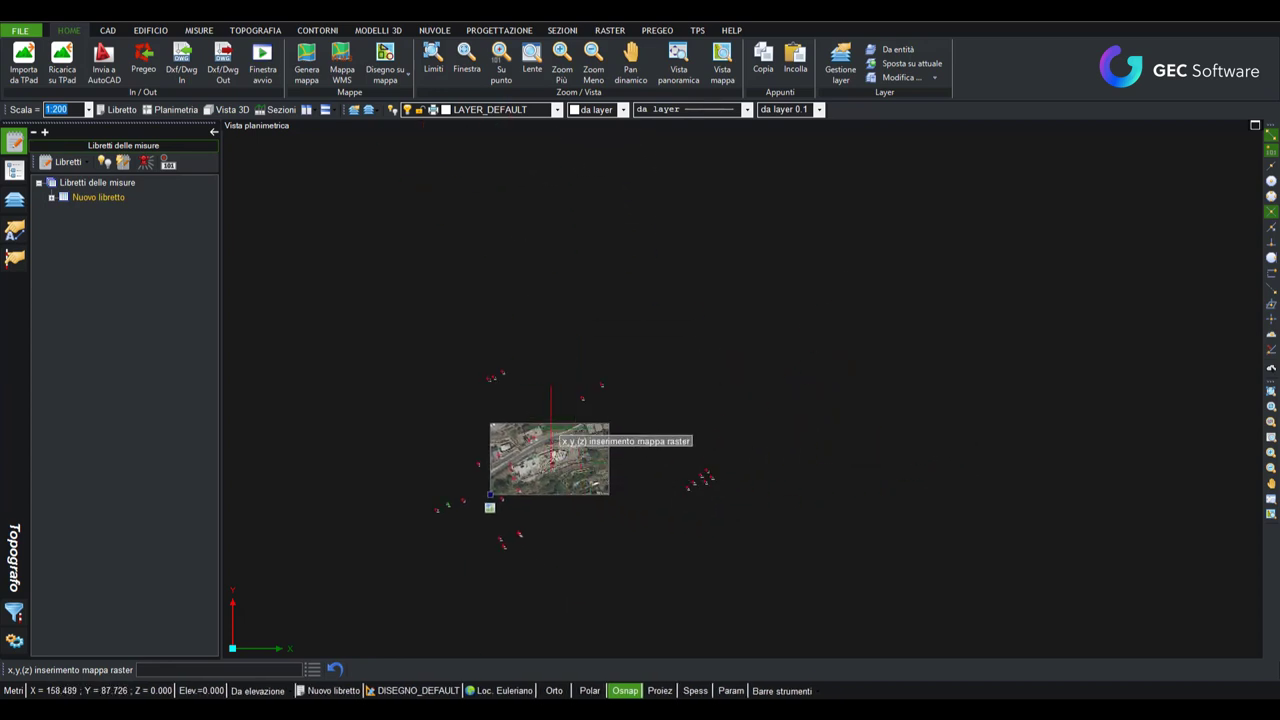
click(490, 494)
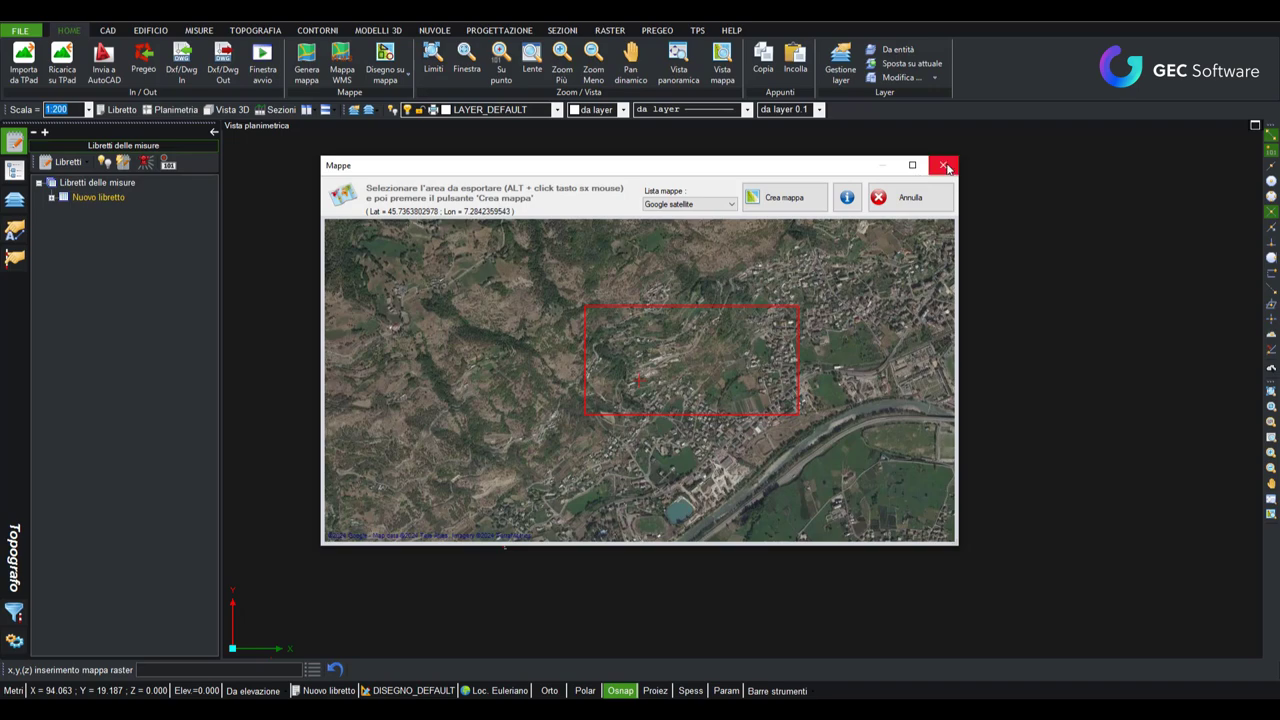
click(945, 166)
click(490, 513)
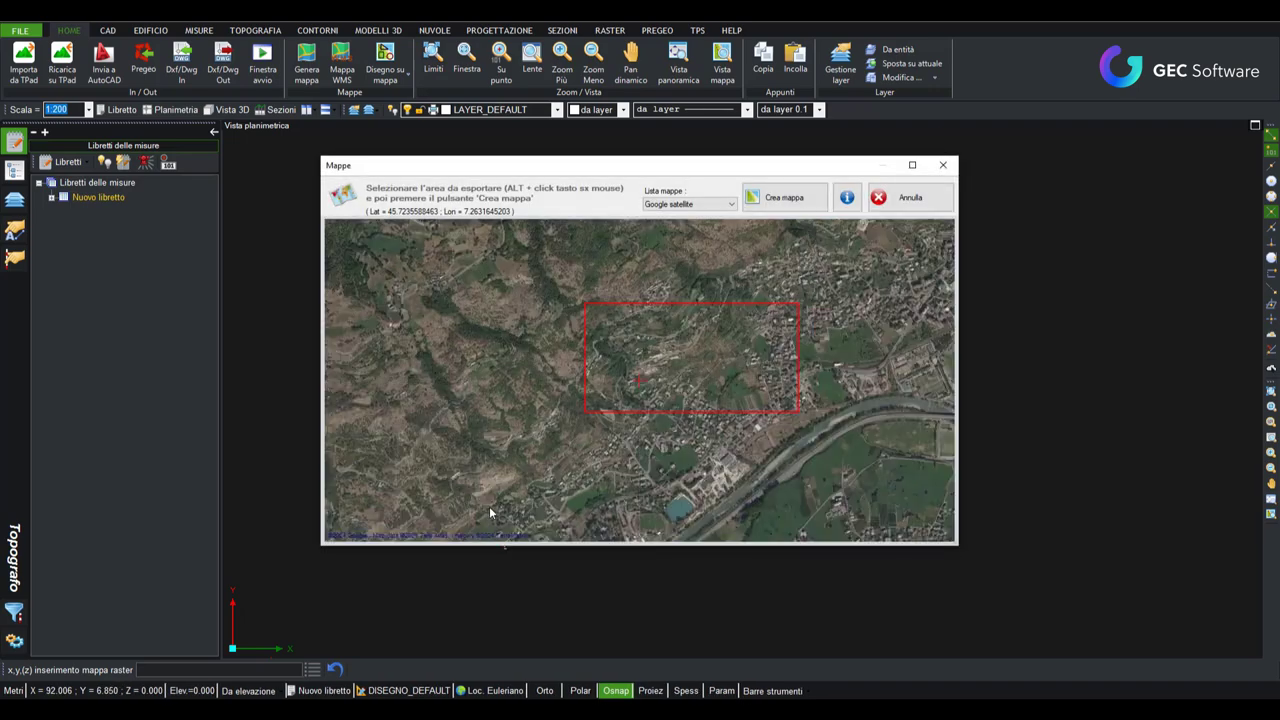
click(943, 165)
scroll(480, 495, up, 1)
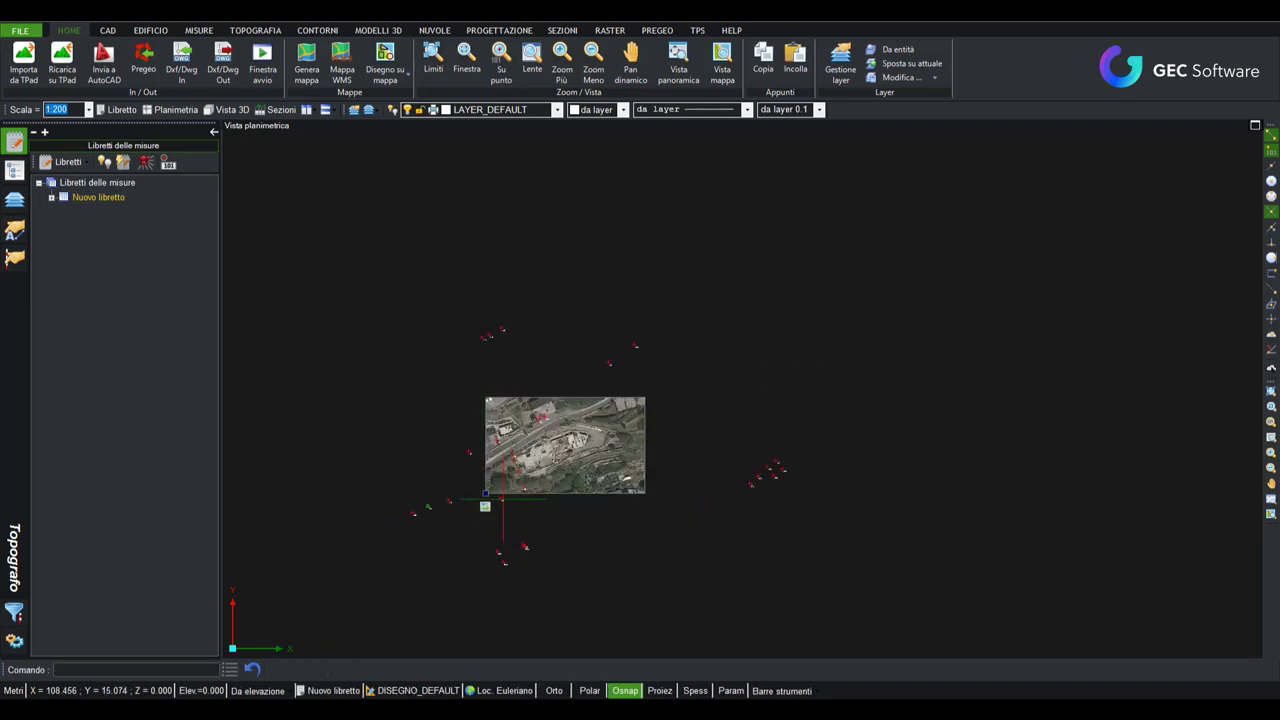
scroll(457, 490, up, 3)
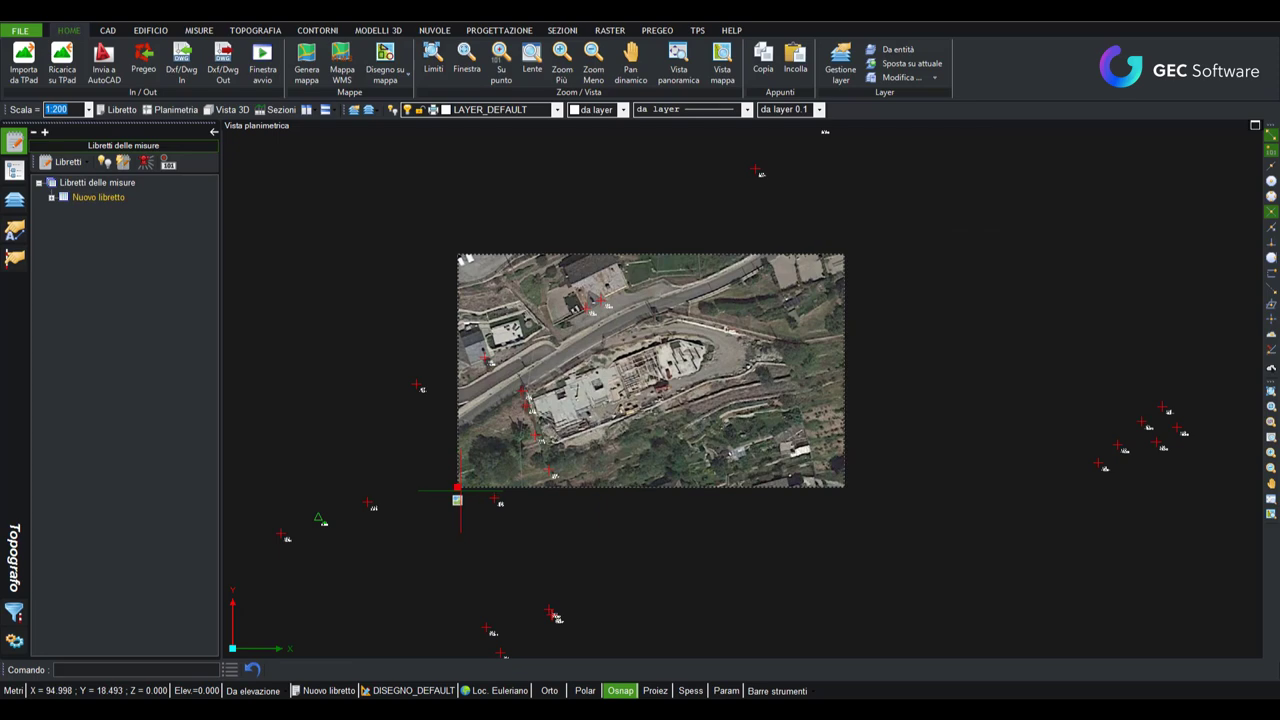
- Assign the raster to a new layer MAPPA GOOGLE and make it slightly transparent
double_click(457, 490)
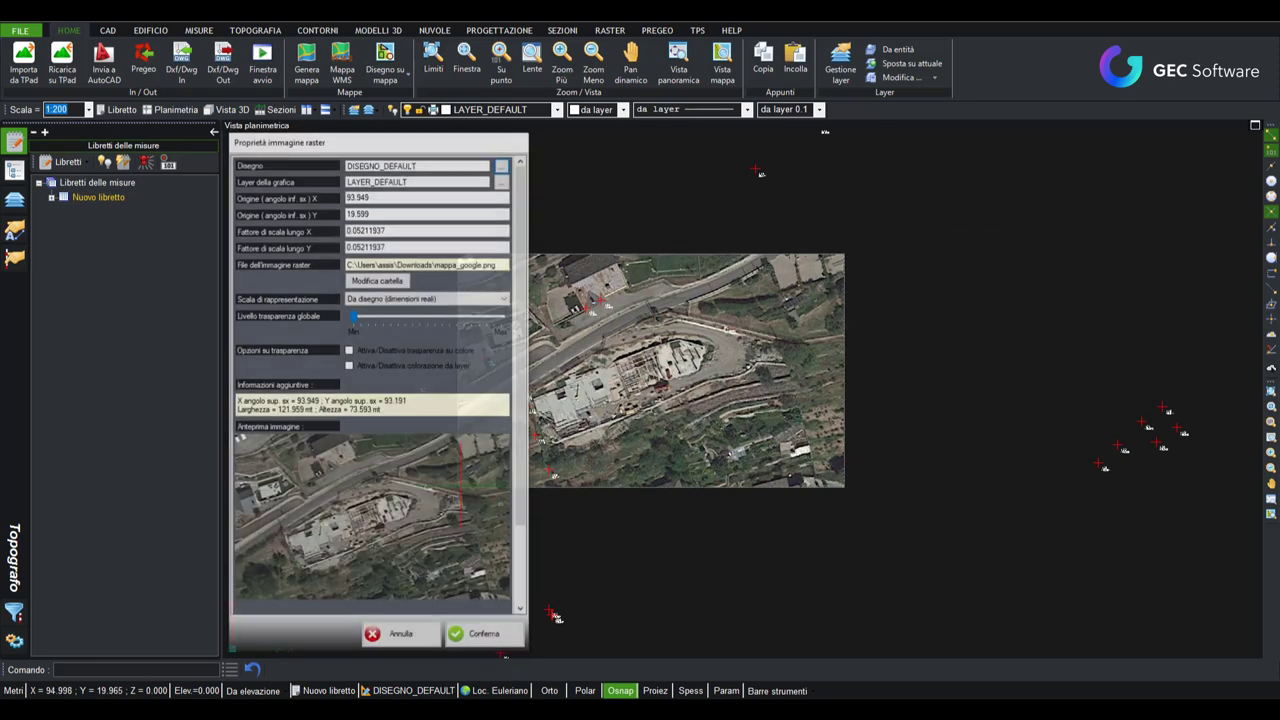
click(504, 181)
text(mappa google)
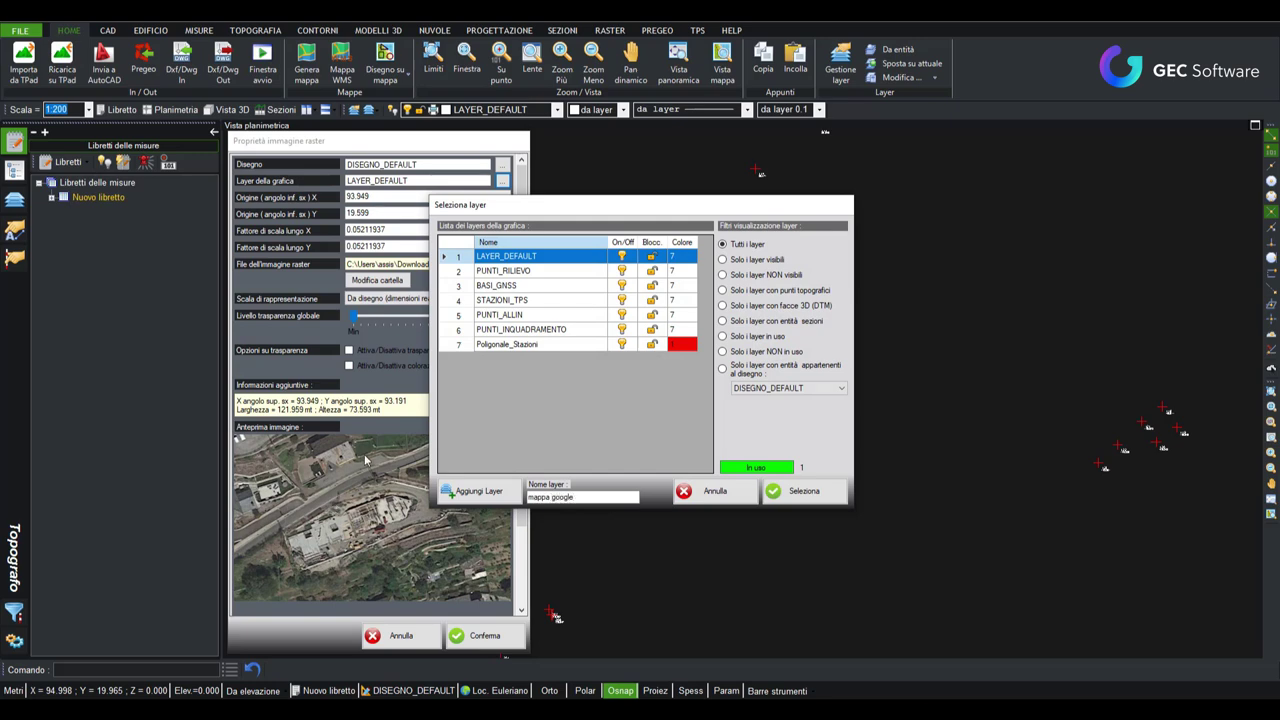
click(478, 491)
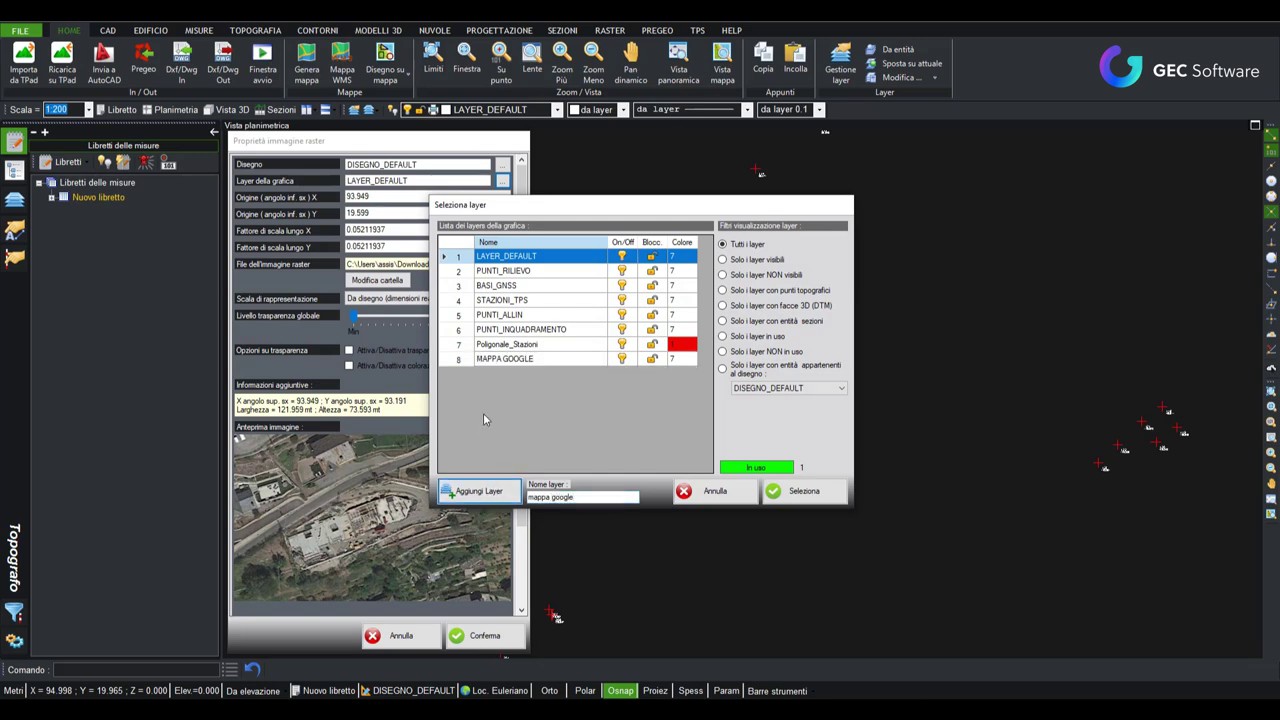
click(785, 493)
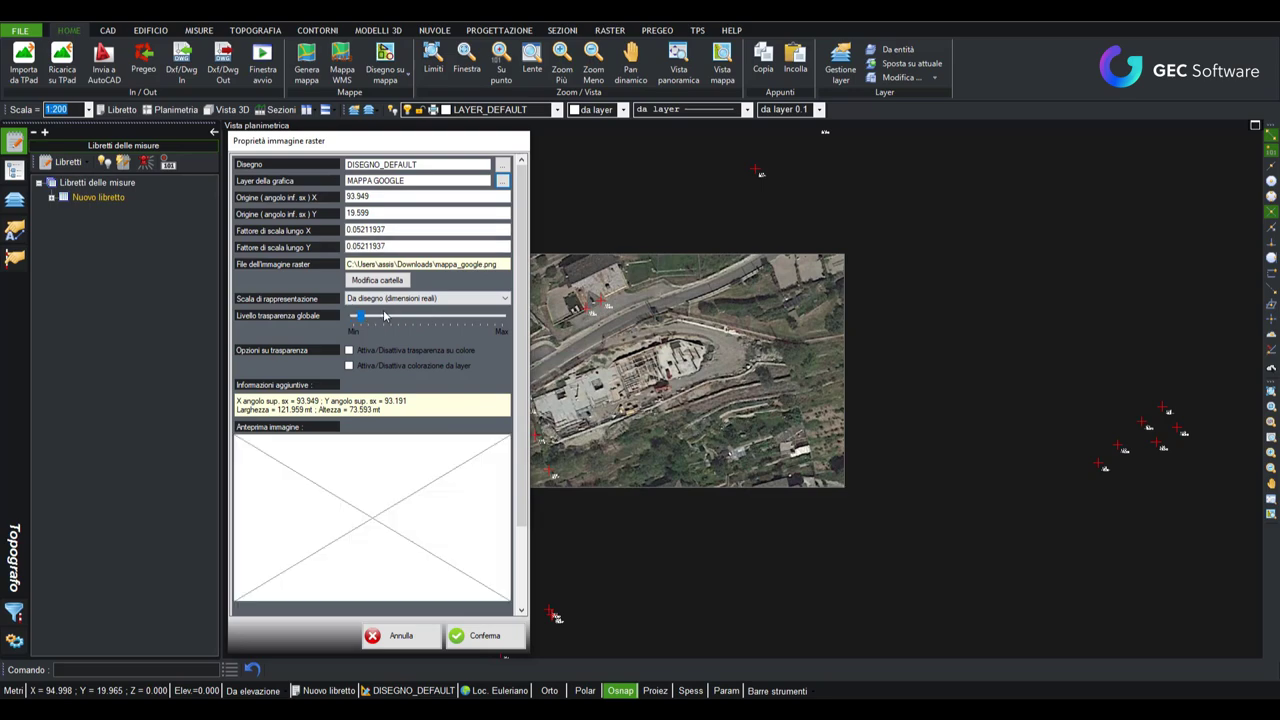
drag(385, 315, 401, 318)
- Confirm the raster's layer and transparency changes, zoom out, and switch to PREGEO
click(484, 635)
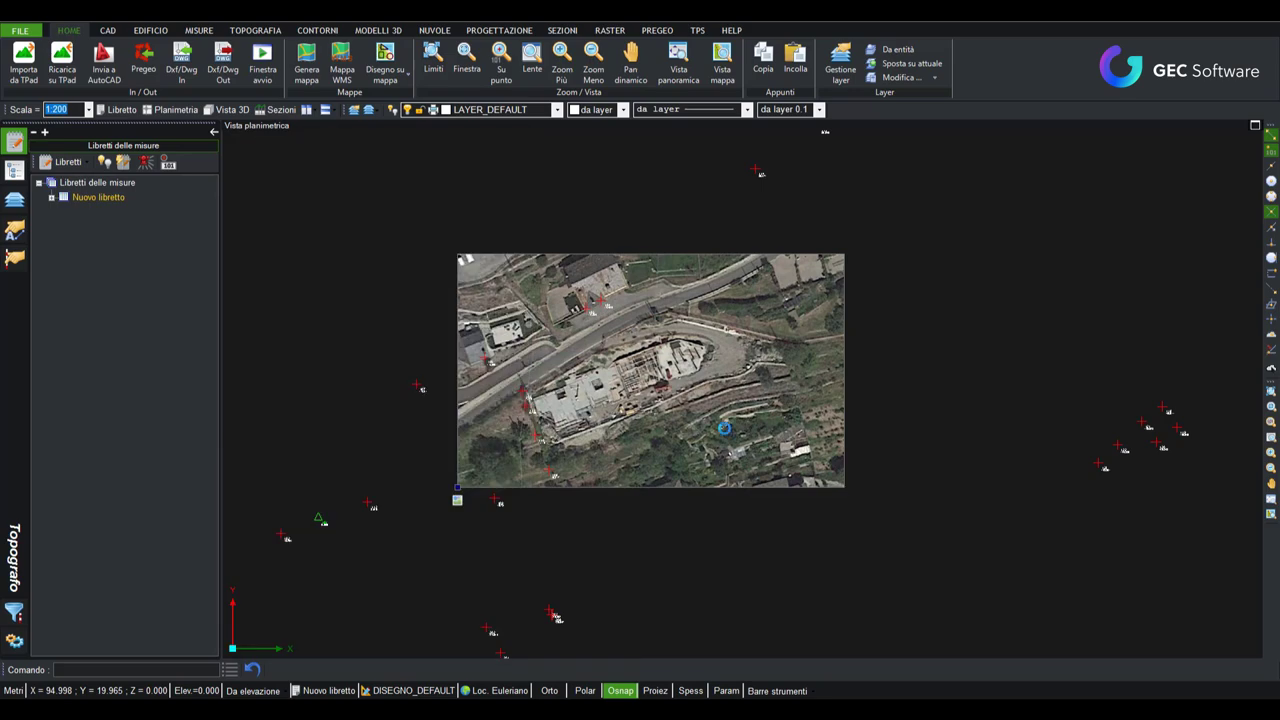
scroll(532, 390, up, 3)
scroll(532, 390, down, 2)
scroll(532, 390, down, 2)
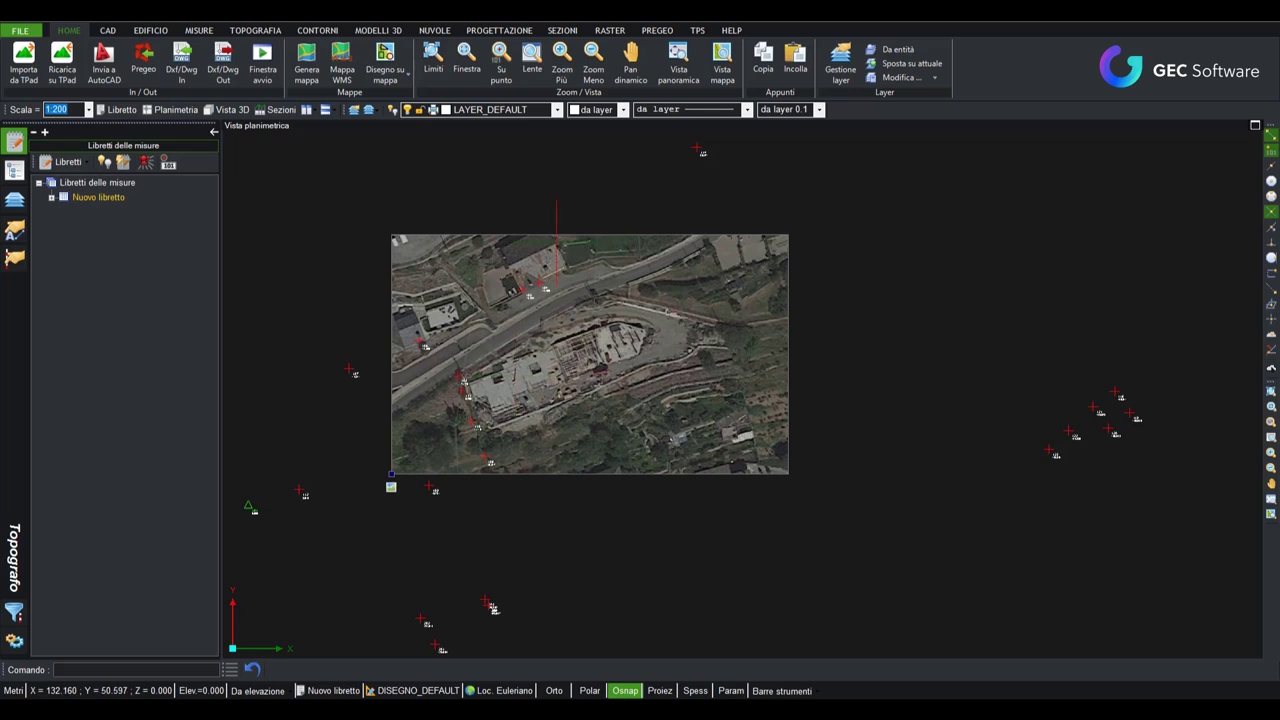
click(657, 30)
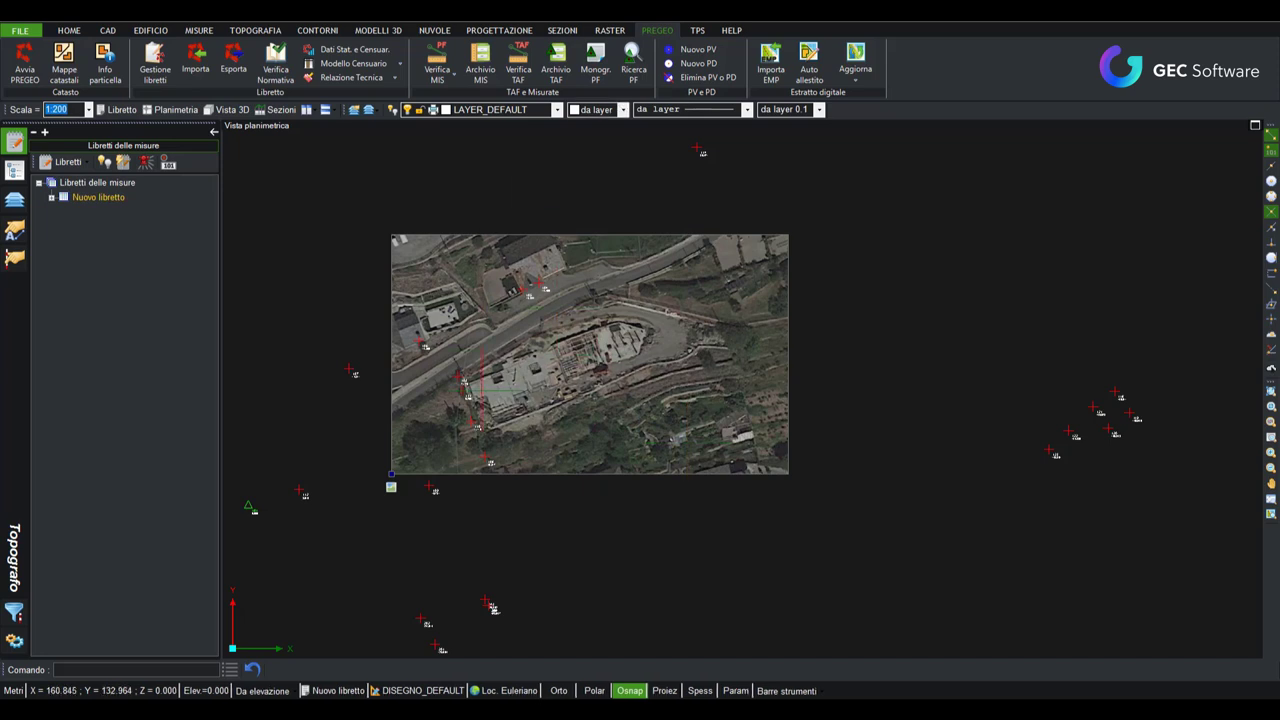
scroll(595, 308, down, 2)
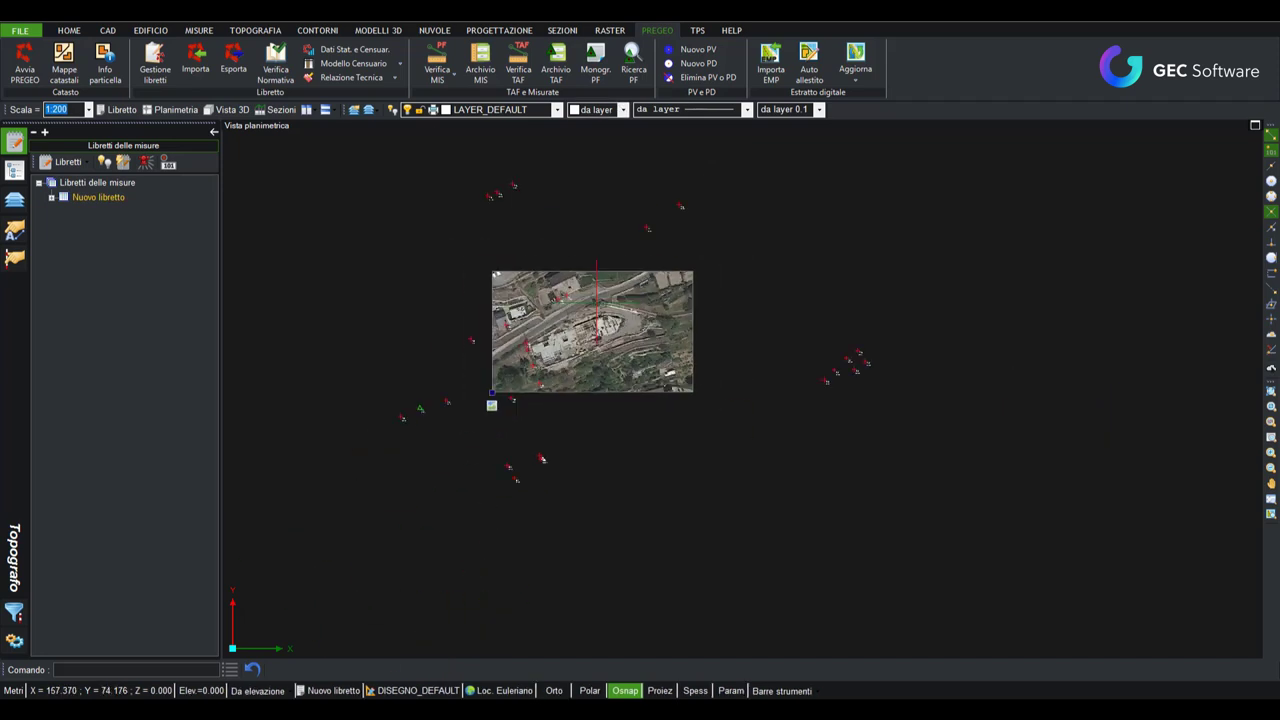